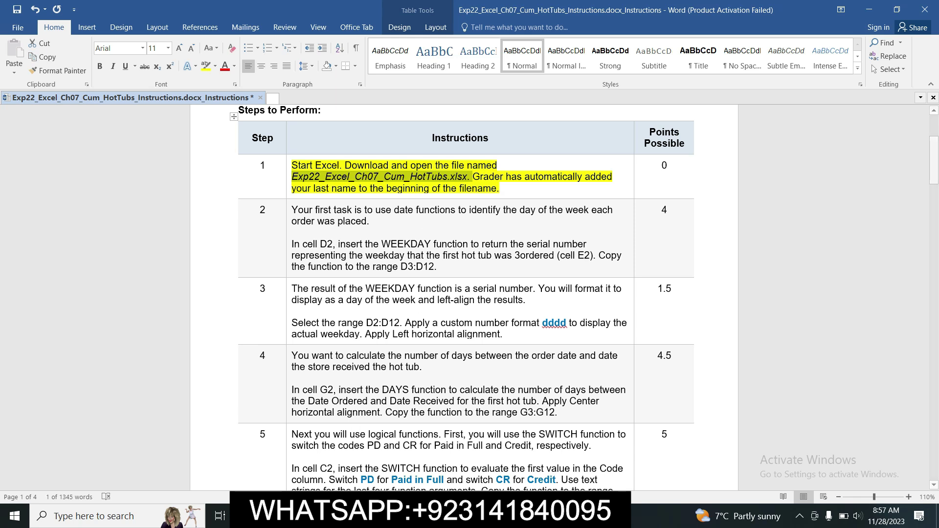
# Remove the yellow highlight from the step 1 instructions in the Word document and highlight the step 2 instructions yellow
pyautogui.hotkey('alt', 'Tab')
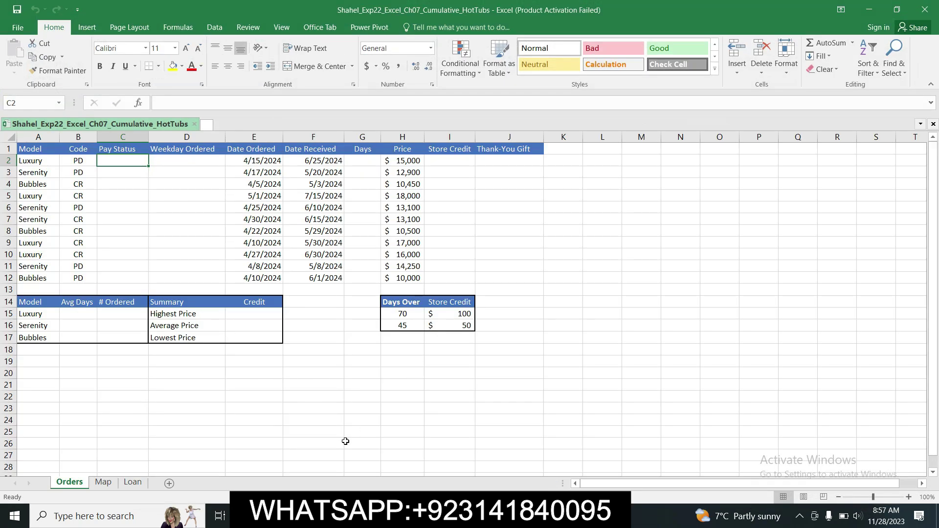
pyautogui.hotkey('alt', 'Tab')
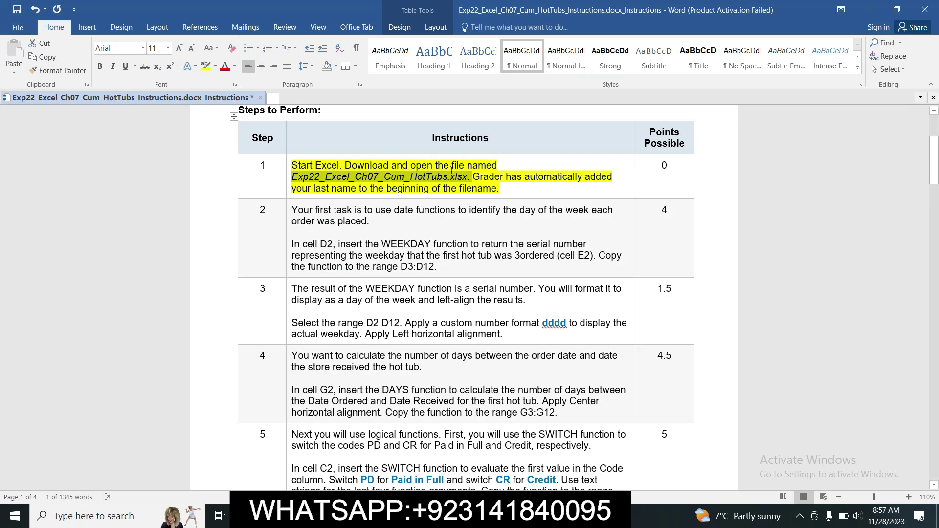
pyautogui.click(288, 170)
pyautogui.click(334, 153)
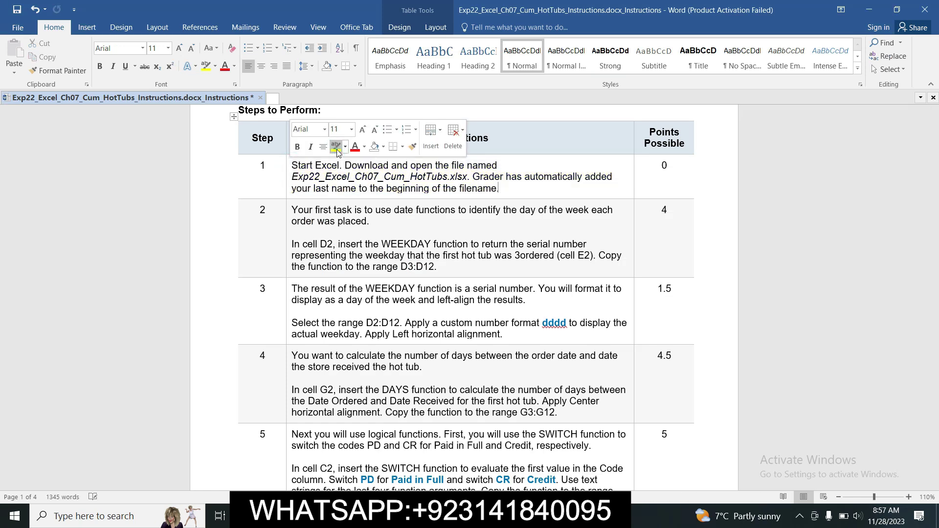
pyautogui.click(289, 209)
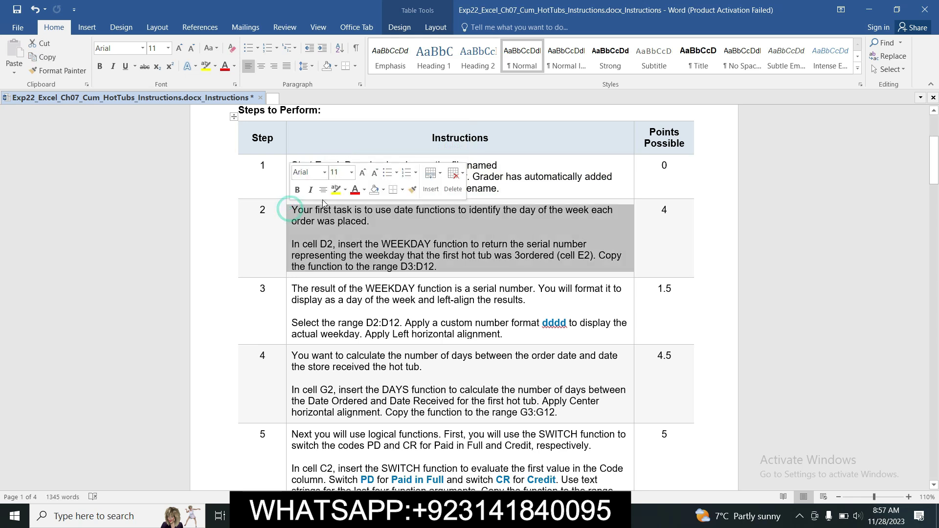
pyautogui.click(335, 189)
pyautogui.click(351, 243)
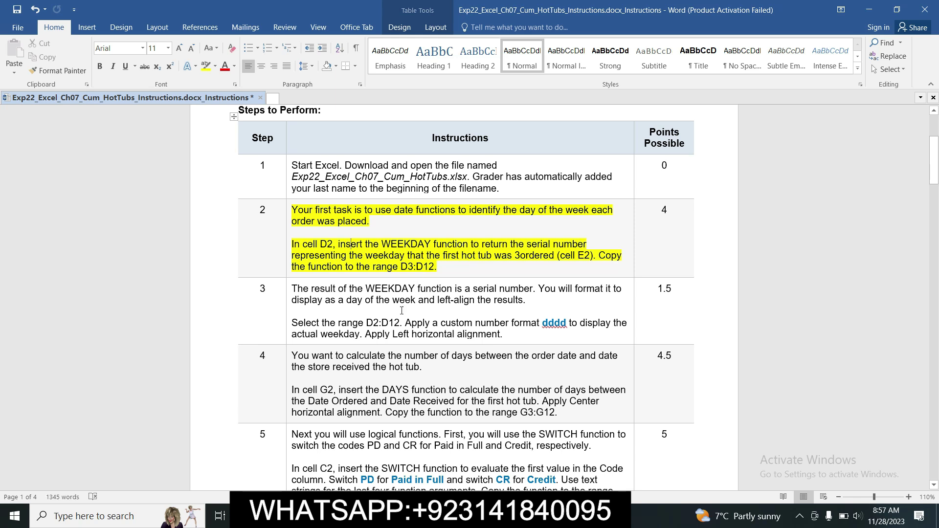
# Switch to the Excel workbook and enter =WEEKDAY(E2) in cell D2 of the Orders sheet
pyautogui.hotkey('alt', 'Tab')
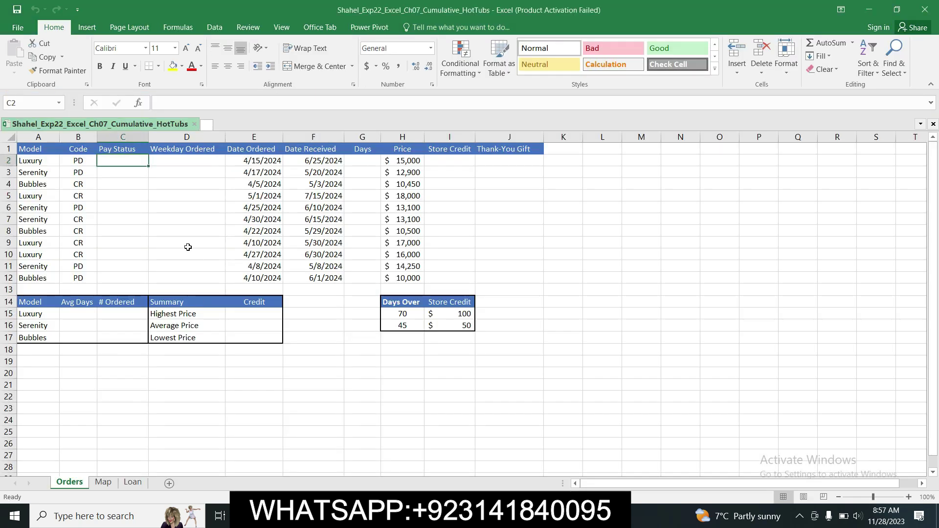
pyautogui.click(204, 160)
pyautogui.write('=')
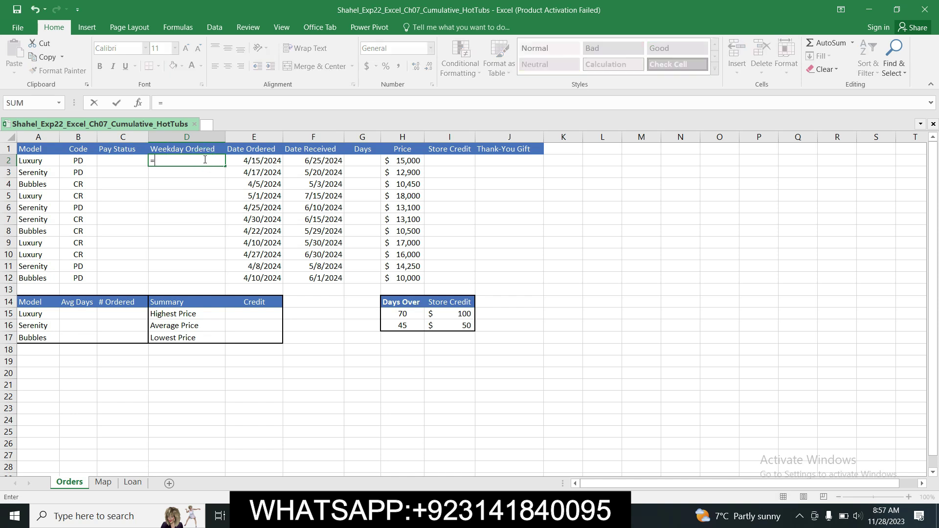
pyautogui.click(181, 104)
pyautogui.write('WEEKDAY')
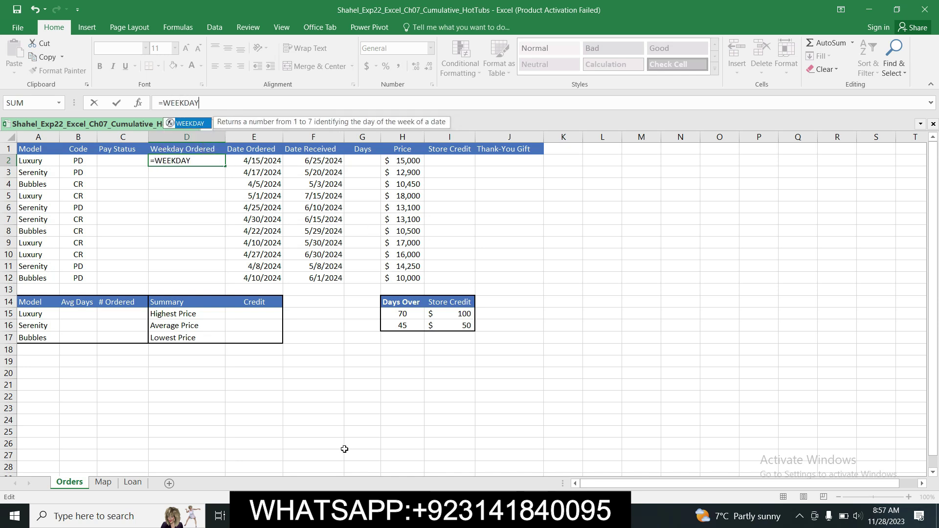
pyautogui.hotkey('alt', 'Tab')
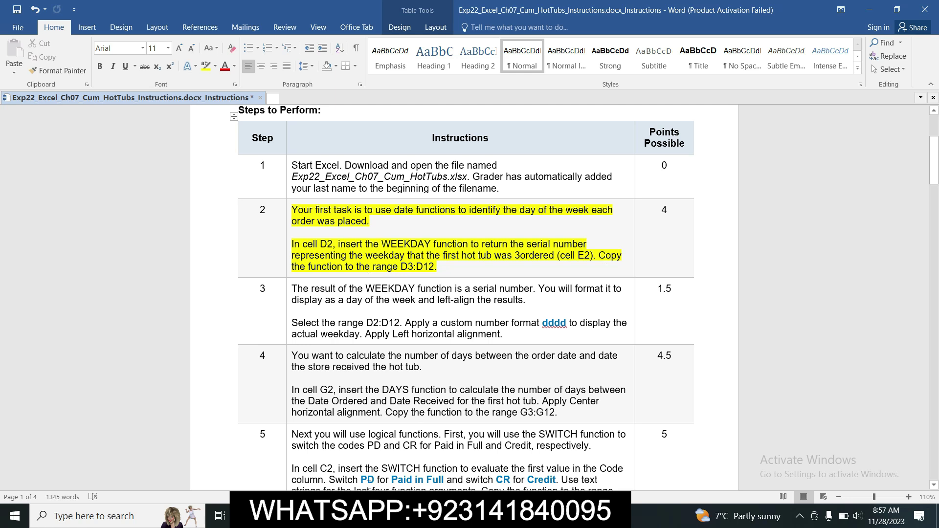
pyautogui.hotkey('alt', 'Tab')
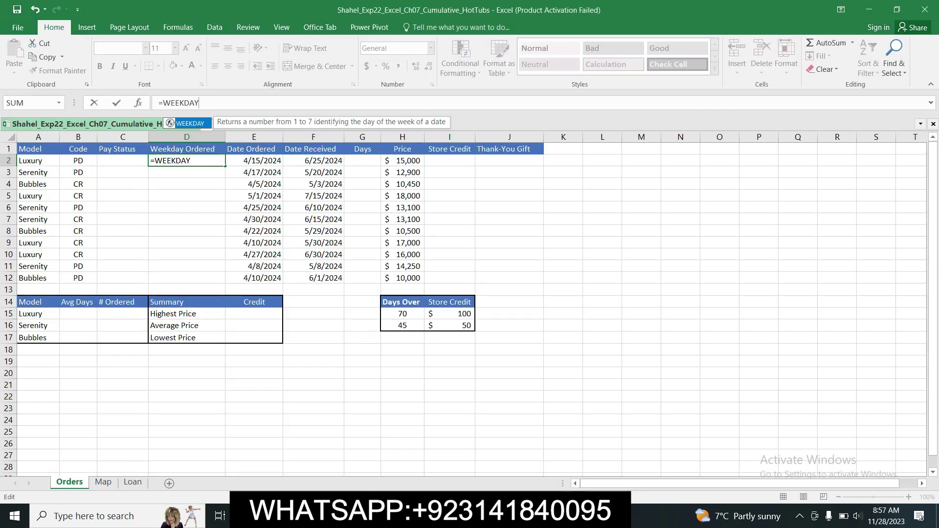
pyautogui.write('(E')
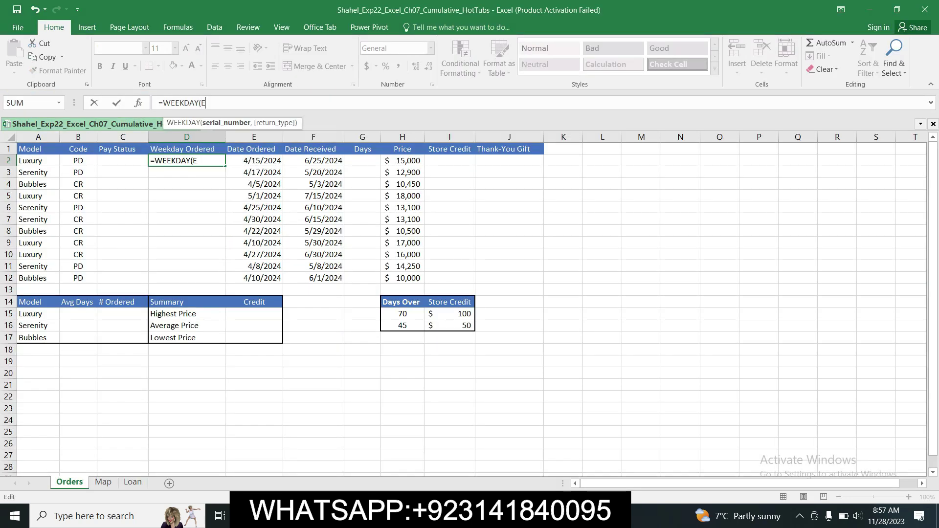
pyautogui.write('2)')
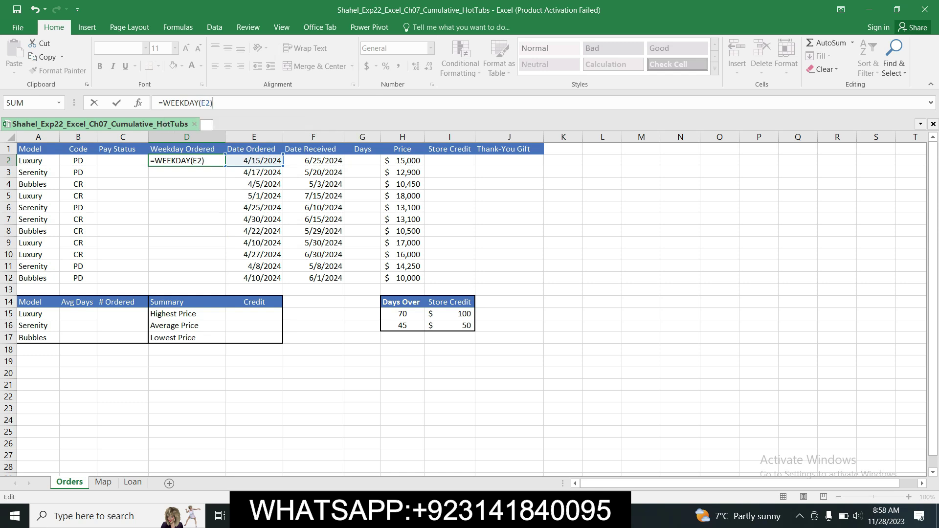
pyautogui.press('Return')
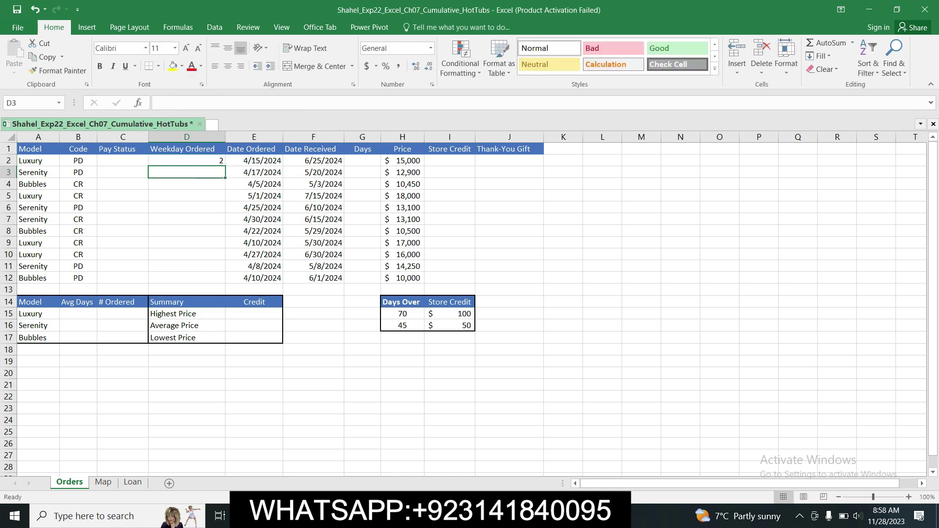
# Check the copy instruction in the Word document, and copy the WEEKDAY formula from D2 to D3:D12 in Excel
pyautogui.click(264, 516)
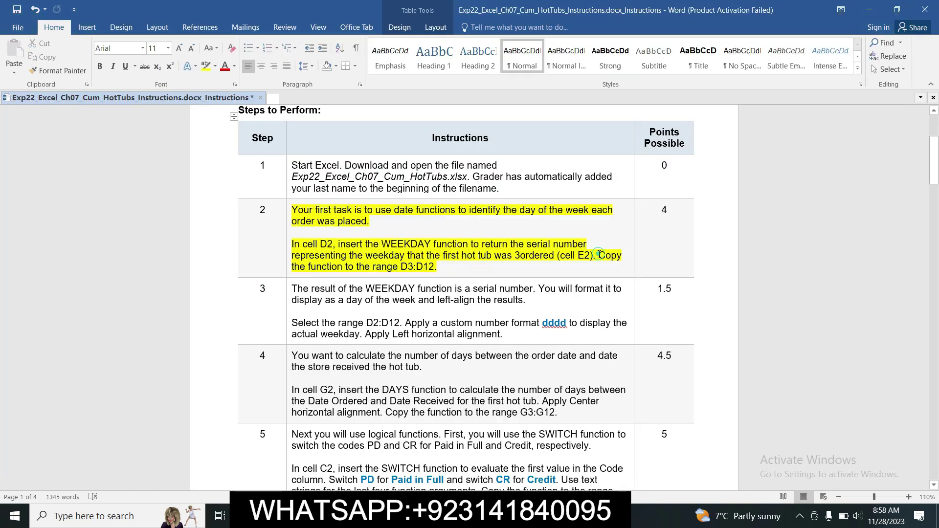
pyautogui.keyDown('ctrl'); pyautogui.click(599, 254); pyautogui.keyUp('ctrl')
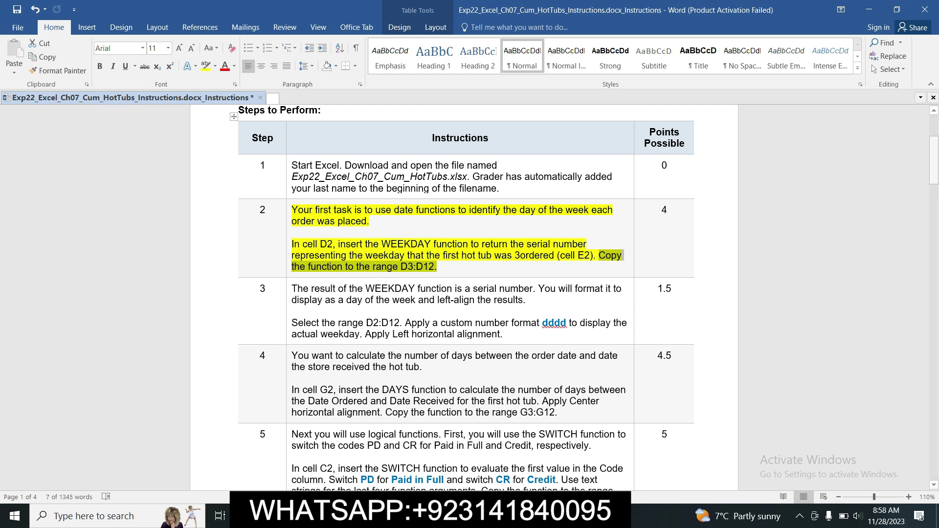
pyautogui.hotkey('alt', 'Tab')
pyautogui.click(207, 160)
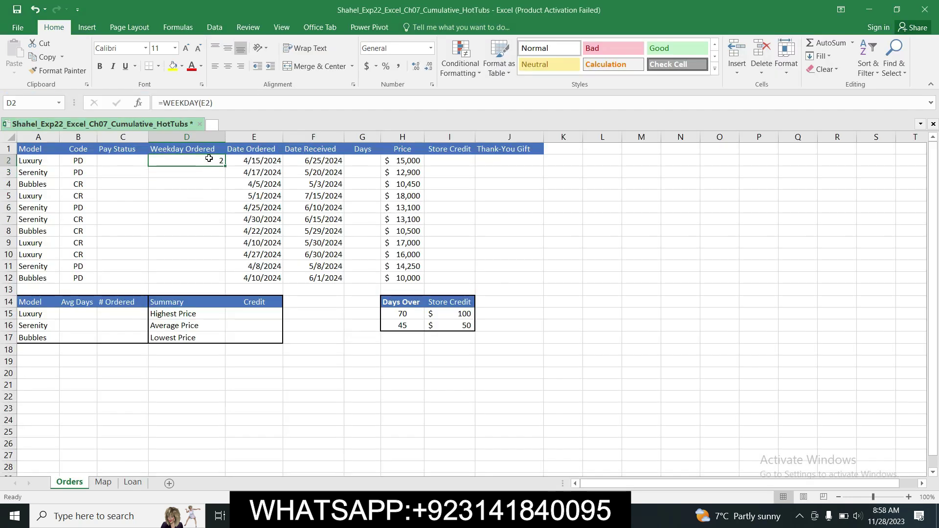
pyautogui.moveTo(224, 165); pyautogui.dragTo(209, 279)
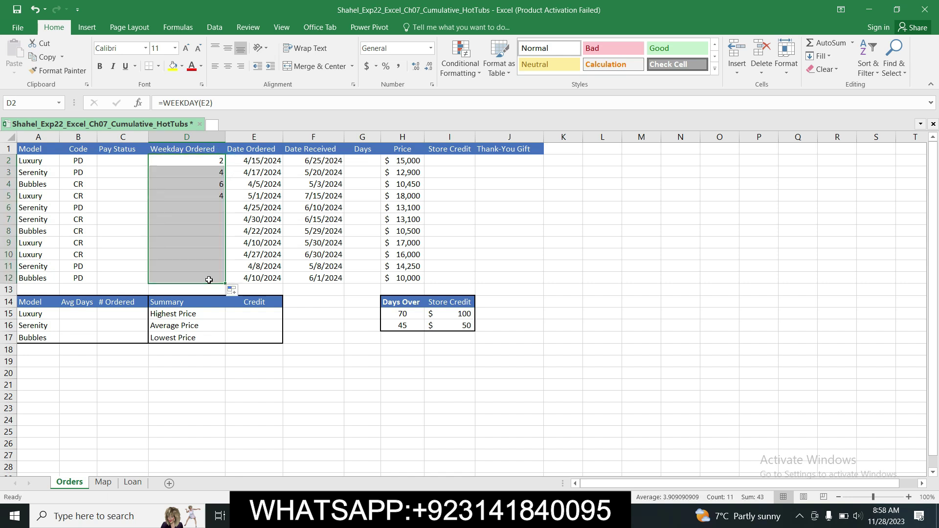
# Switch to the Word instructions, clear the highlight from step 2 and highlight the step 3 instructions yellow
pyautogui.hotkey('alt', 'Tab')
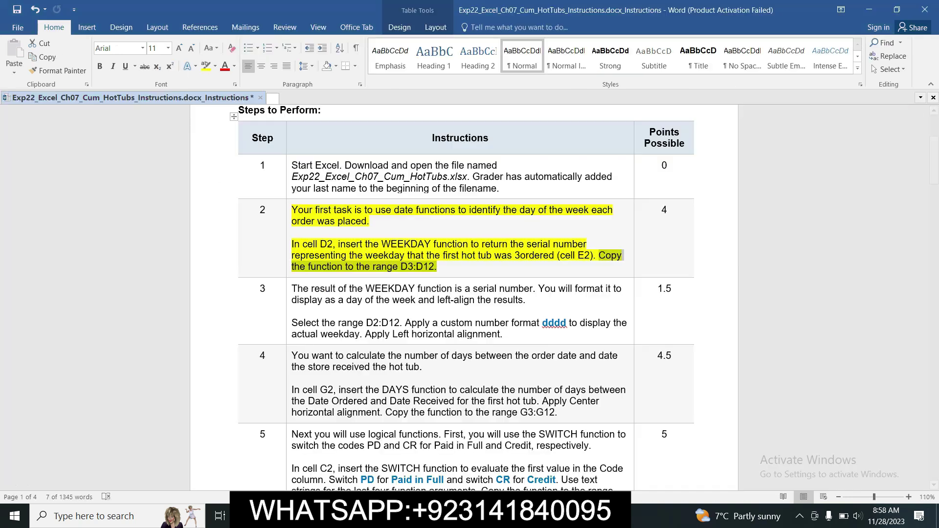
pyautogui.click(289, 214)
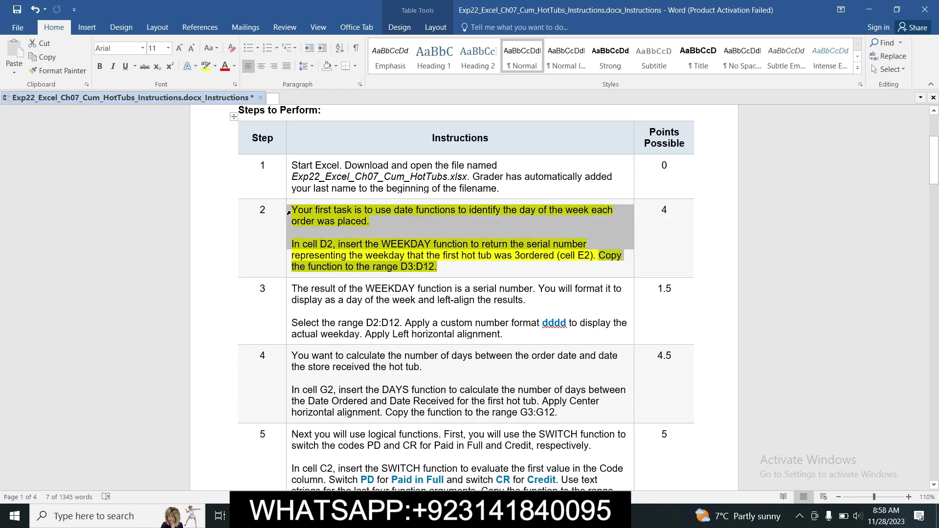
pyautogui.click(337, 189)
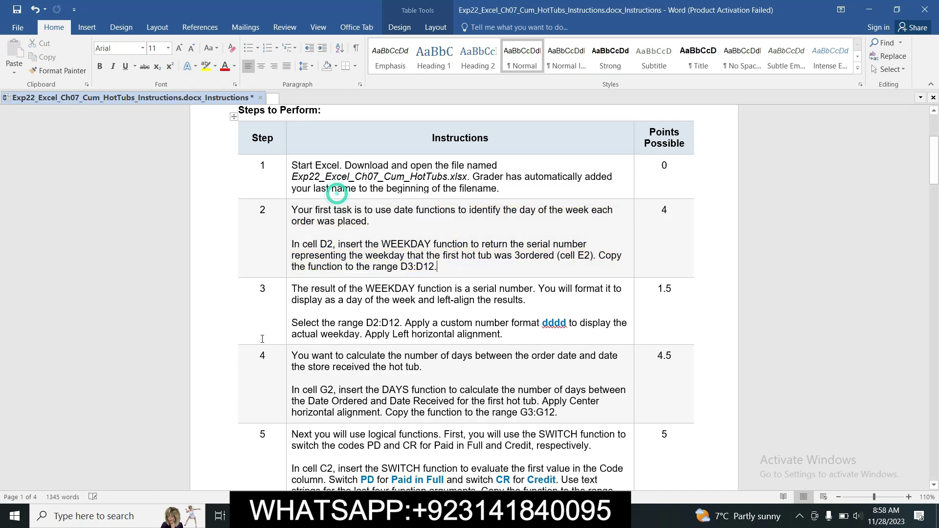
pyautogui.click(286, 289)
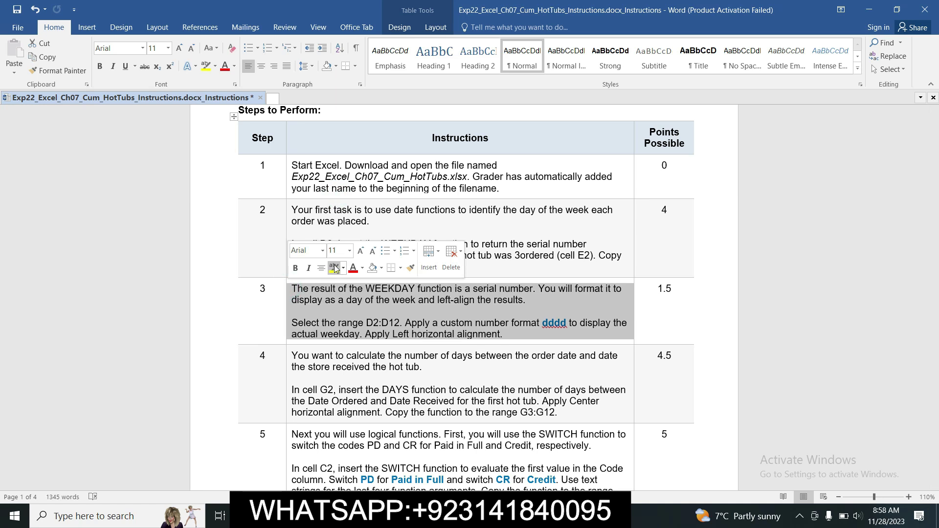
pyautogui.click(334, 265)
pyautogui.click(334, 309)
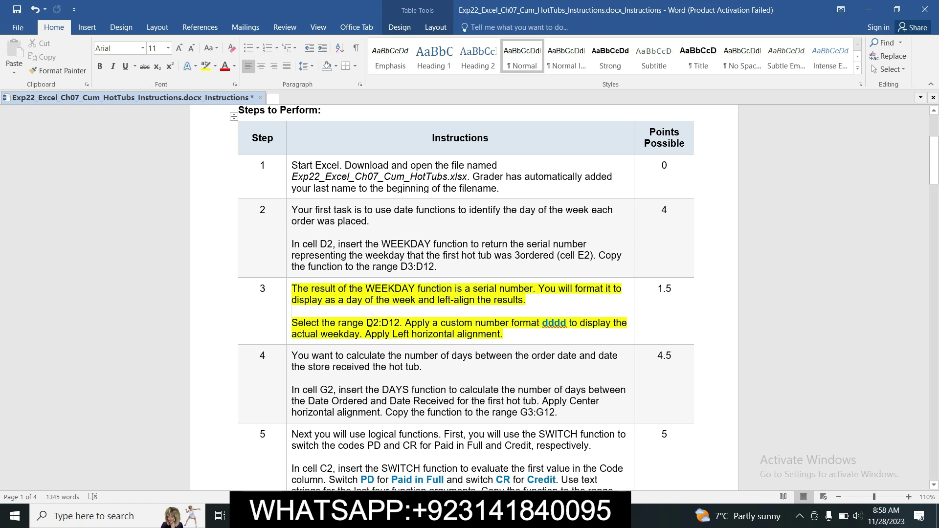
# Copy the range reference D2:D12 from the step 3 instructions and apply the custom number format dddd to that range in Excel
pyautogui.moveTo(367, 324); pyautogui.dragTo(397, 327)
pyautogui.hotkey('ctrl', 'c')
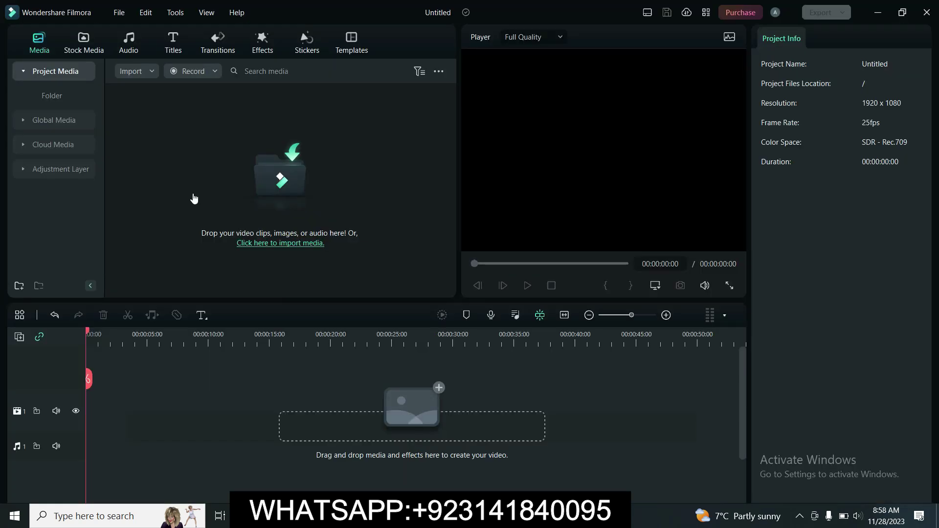
pyautogui.hotkey('alt', 'Tab')
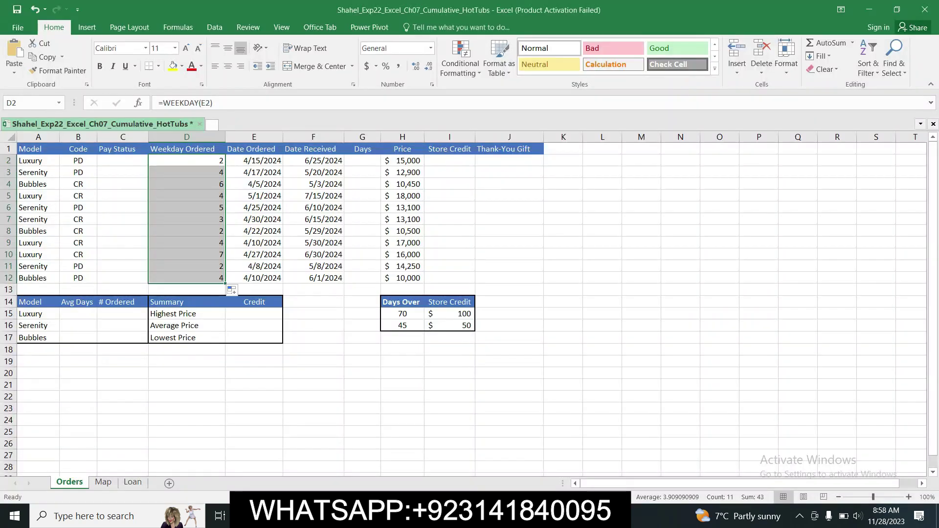
pyautogui.click(37, 105)
pyautogui.write('D2:D12')
pyautogui.press('Return')
pyautogui.click(433, 86)
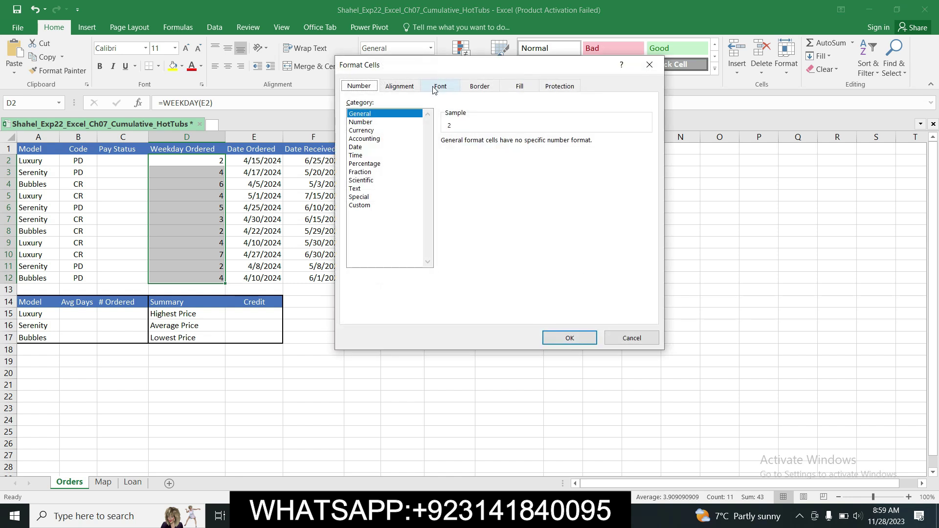
pyautogui.click(362, 206)
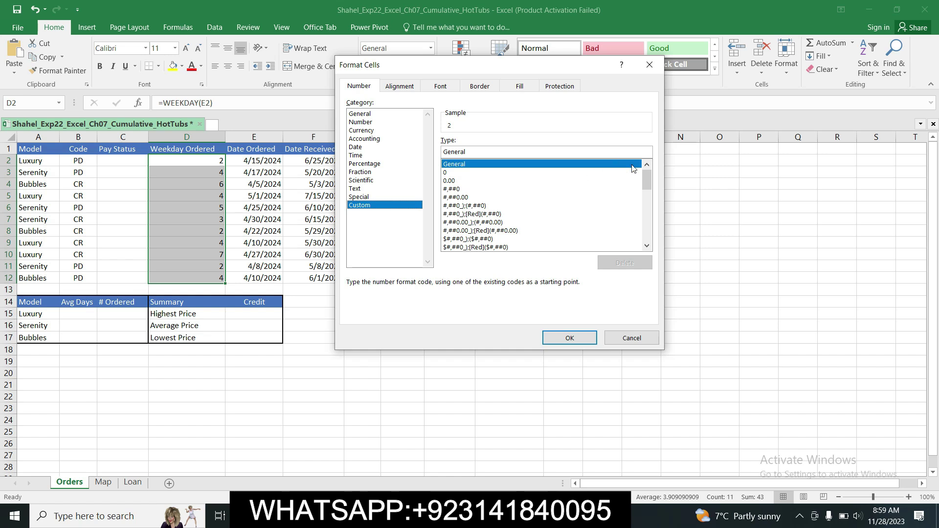
pyautogui.moveTo(644, 173); pyautogui.dragTo(651, 209)
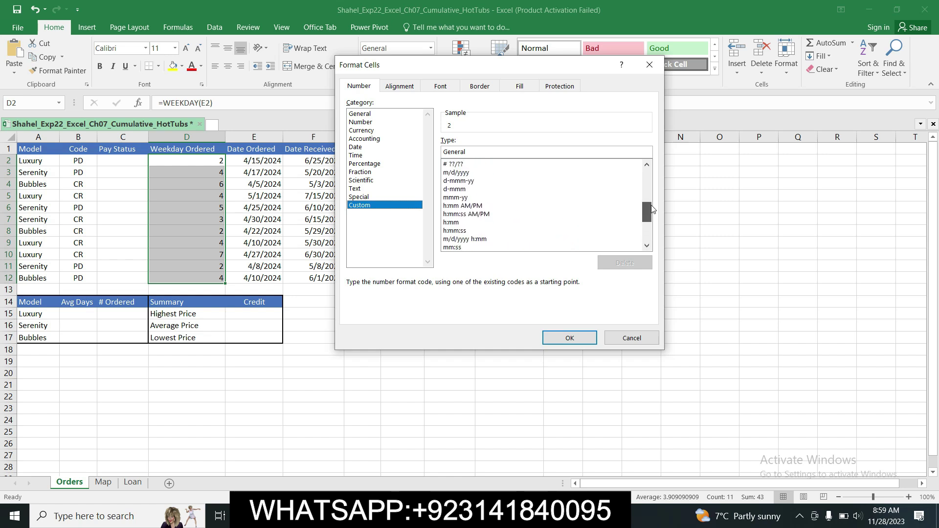
pyautogui.moveTo(652, 209); pyautogui.dragTo(653, 171)
pyautogui.click(620, 167)
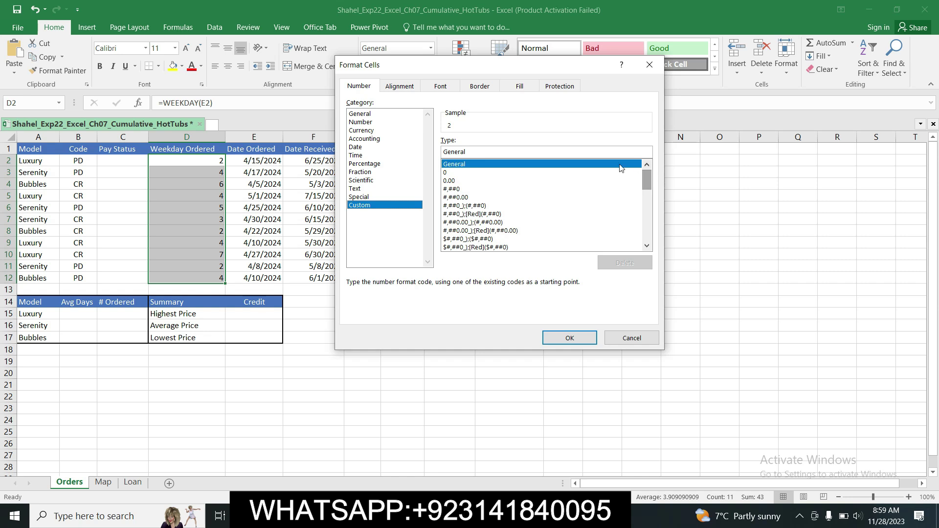
pyautogui.click(515, 151)
pyautogui.press('BackSpace')
pyautogui.press('BackSpace')
pyautogui.press('BackSpace')
pyautogui.press('BackSpace')
pyautogui.press('BackSpace')
pyautogui.press('BackSpace')
pyautogui.press('BackSpace')
pyautogui.write('dddd')
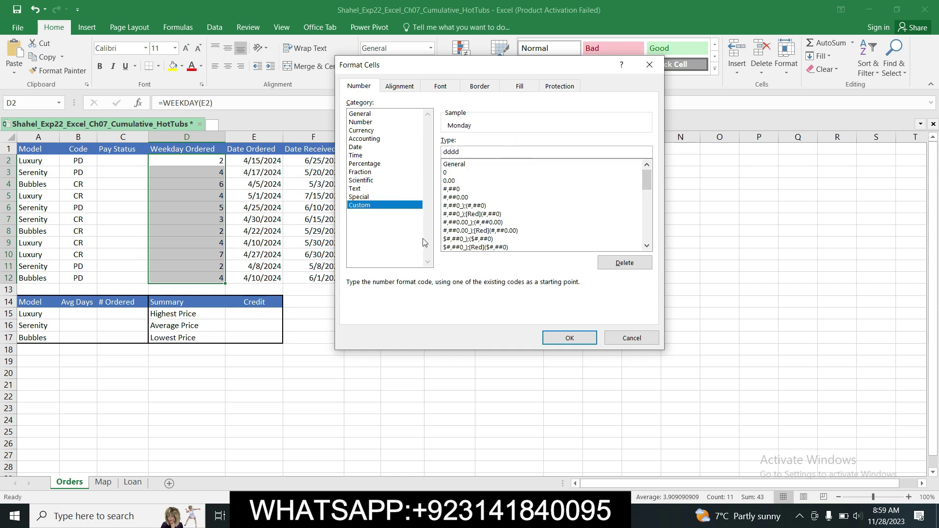
pyautogui.click(583, 339)
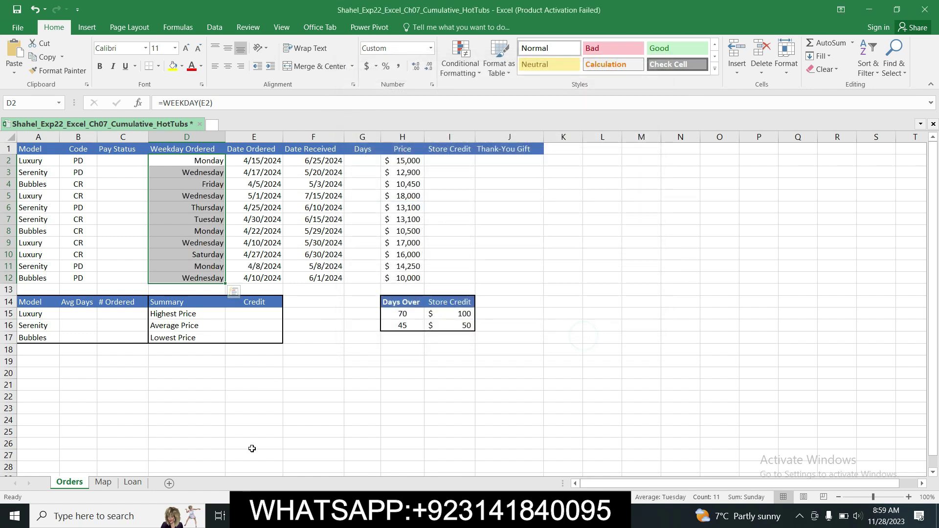
# Check the alignment instruction in step 3 of the Word document, and apply Left (Indent) horizontal alignment to D2:D12 in Excel
pyautogui.hotkey('alt', 'Tab')
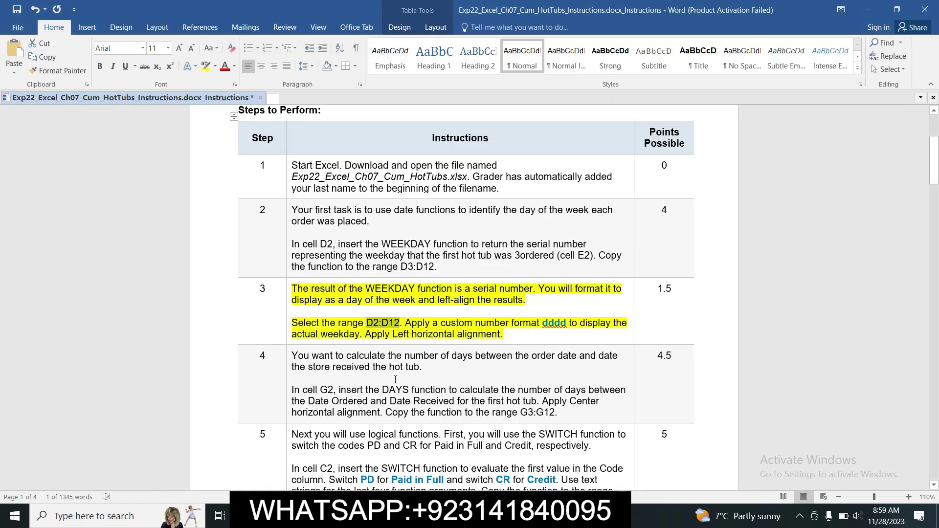
pyautogui.moveTo(365, 334); pyautogui.dragTo(499, 335)
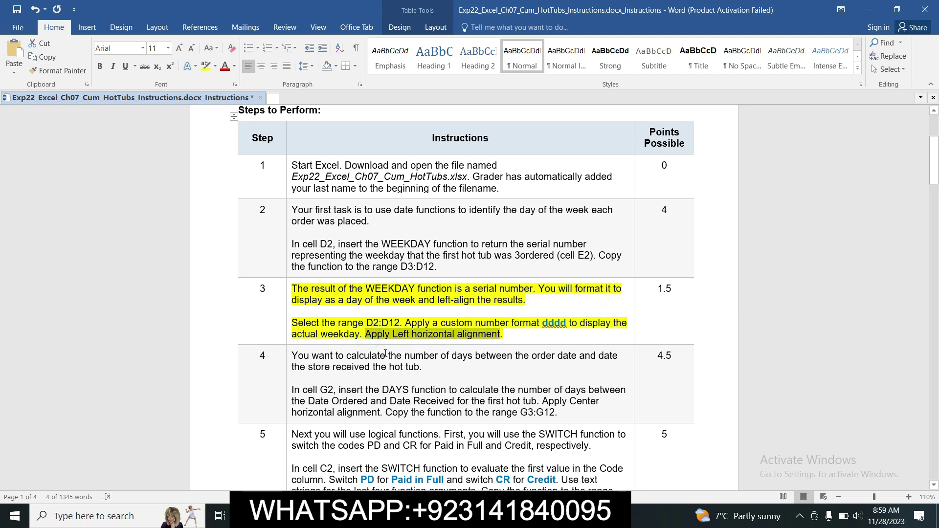
pyautogui.hotkey('alt', 'Tab')
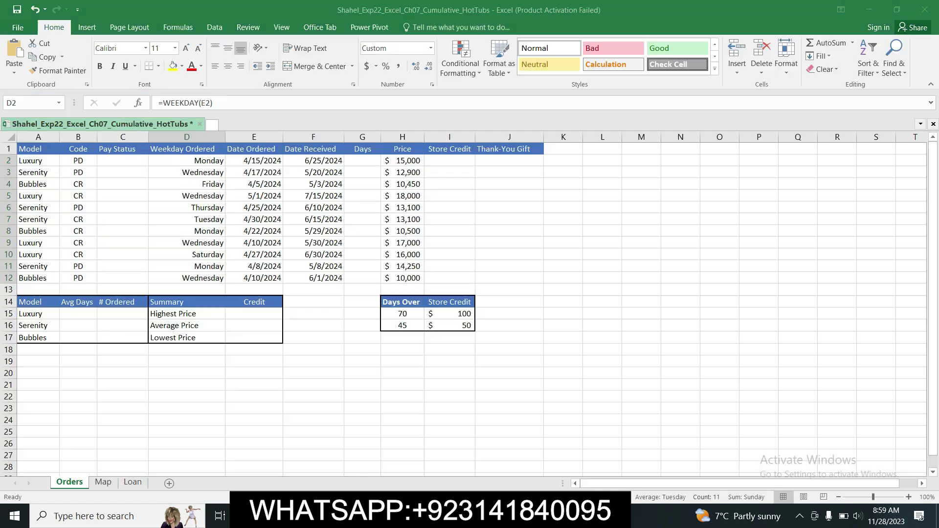
pyautogui.click(352, 84)
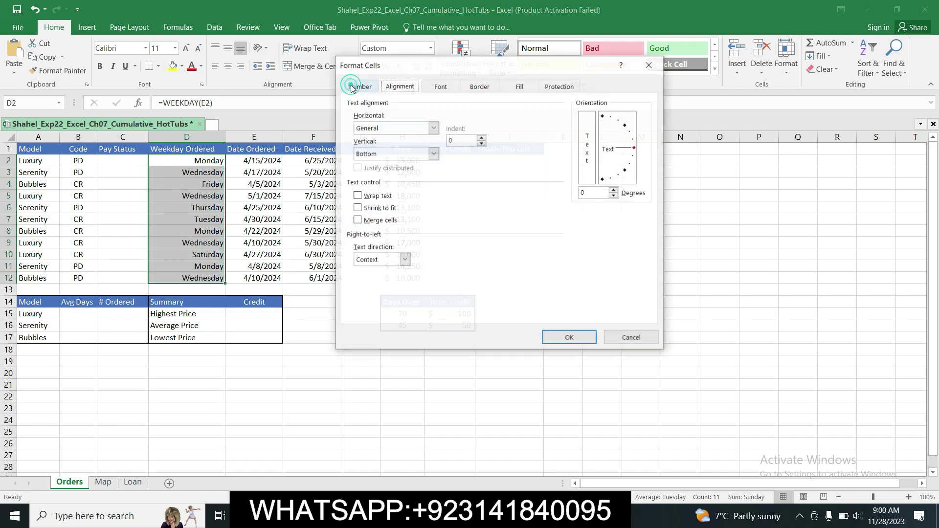
pyautogui.click(434, 127)
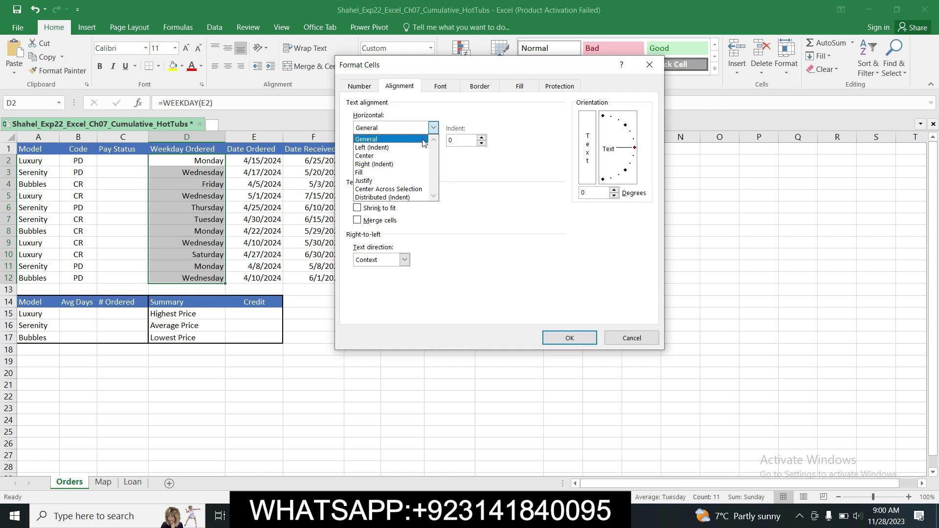
pyautogui.click(422, 147)
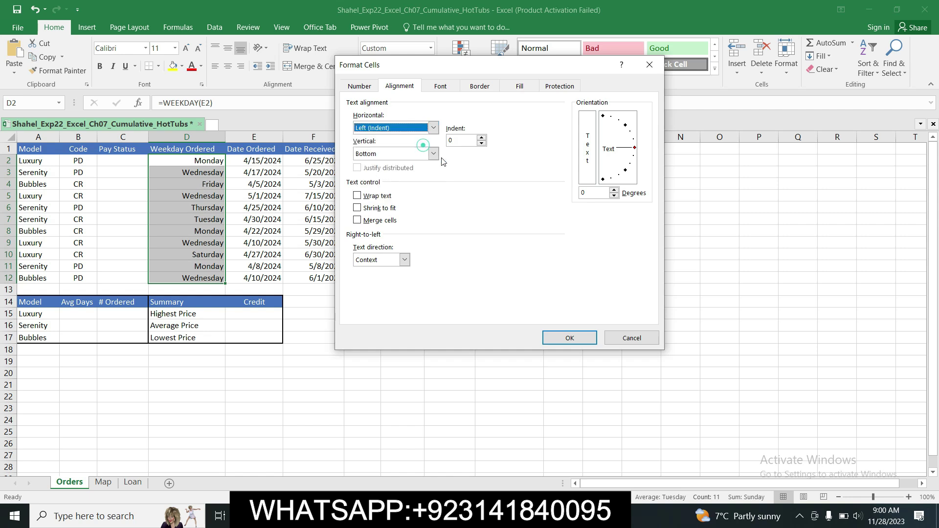
pyautogui.click(567, 337)
# Switch to the Word instructions, clear the highlight from step 3 and highlight the step 4 instructions yellow
pyautogui.click(369, 515)
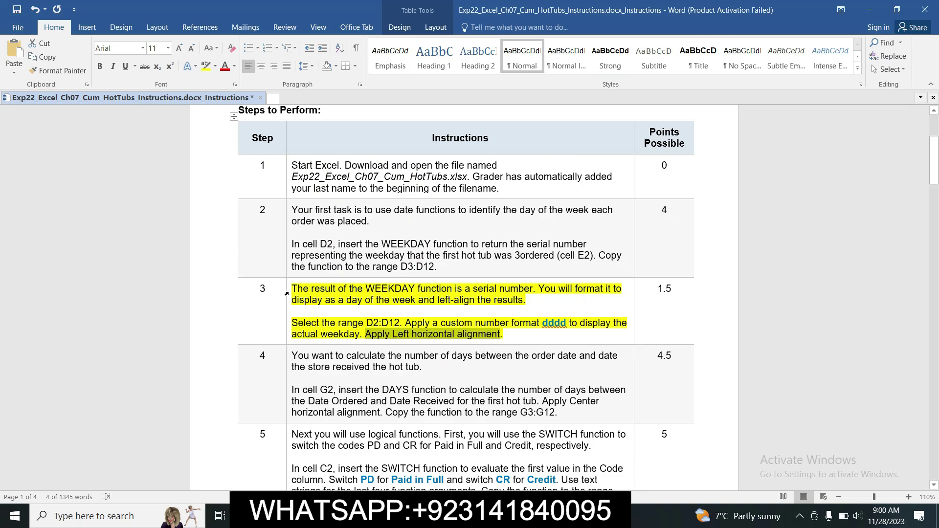
pyautogui.click(289, 289)
pyautogui.click(334, 271)
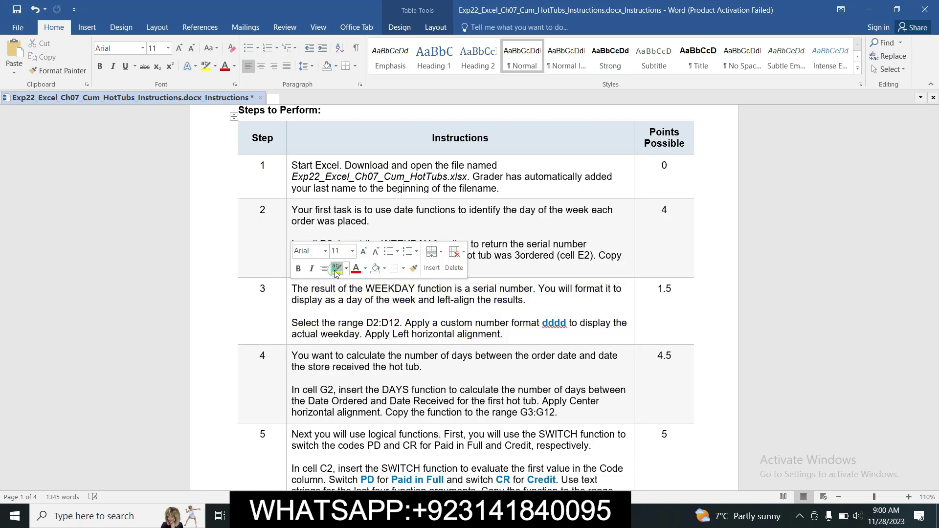
pyautogui.click(288, 352)
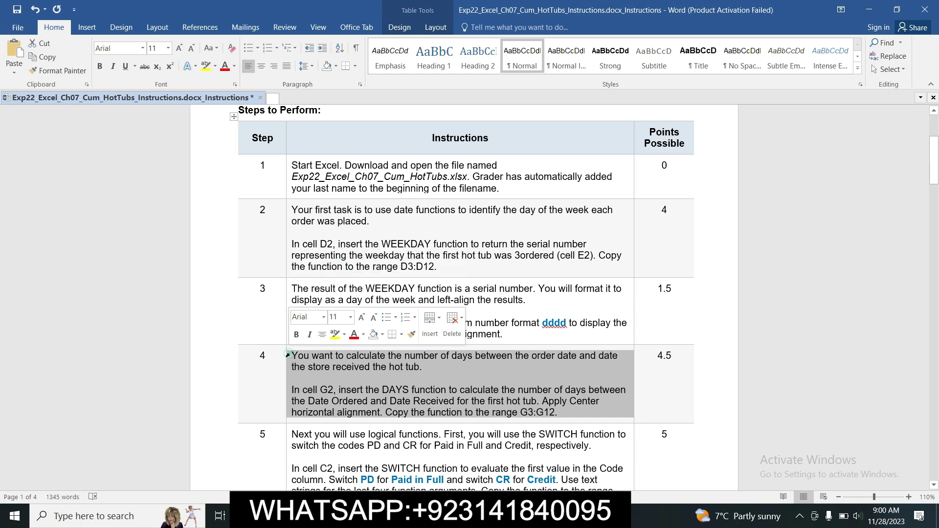
pyautogui.click(334, 336)
pyautogui.moveTo(931, 166); pyautogui.dragTo(931, 191)
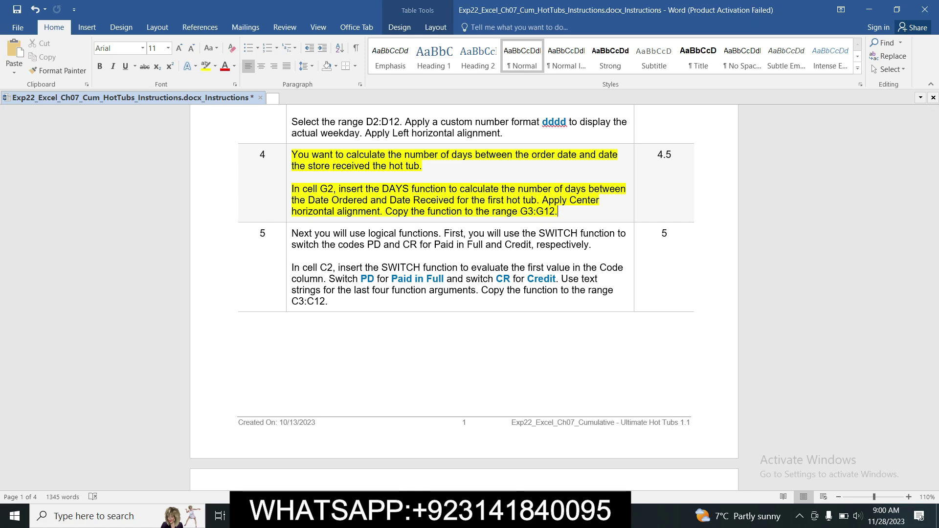
# Switch to the Excel workbook and enter =DAYS(F2,E2) in cell G2 of the Orders sheet
pyautogui.hotkey('alt', 'Tab')
pyautogui.click(367, 160)
pyautogui.write('=')
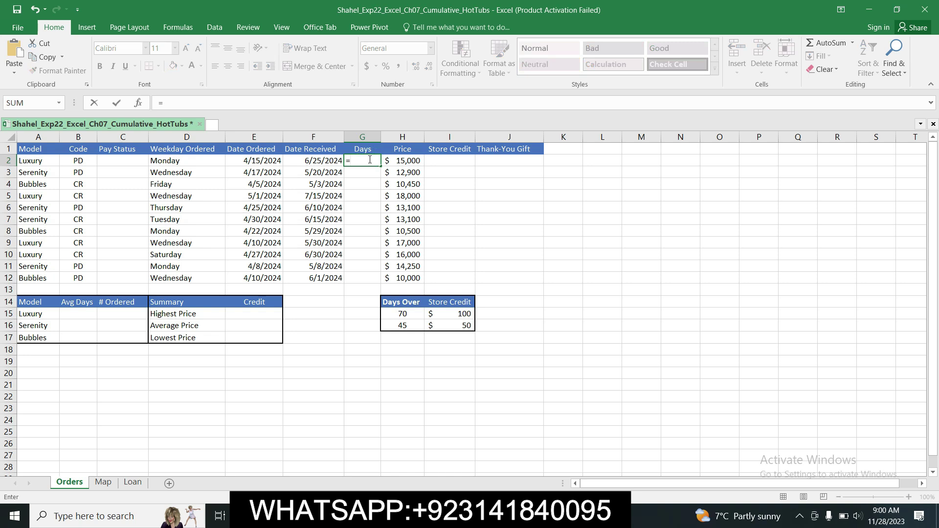
pyautogui.click(243, 96)
pyautogui.click(229, 100)
pyautogui.write('DAYS(')
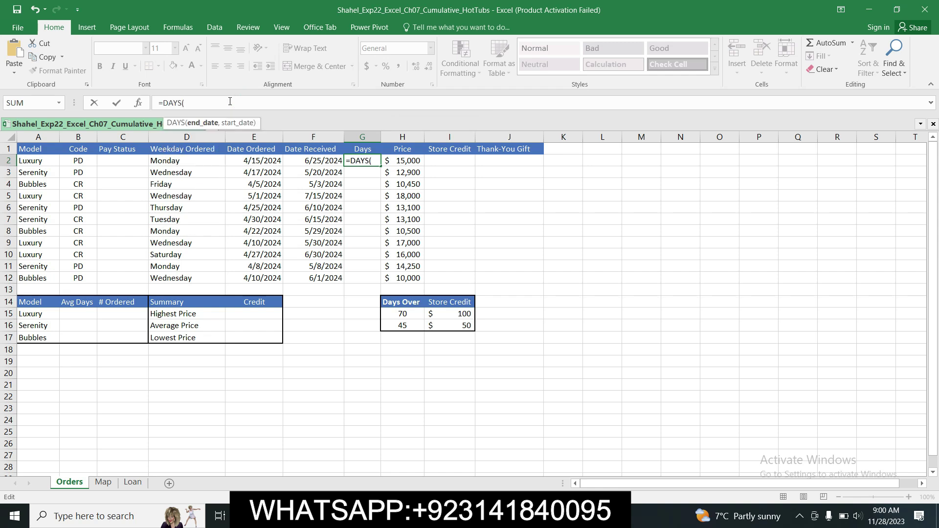
pyautogui.write('F2,')
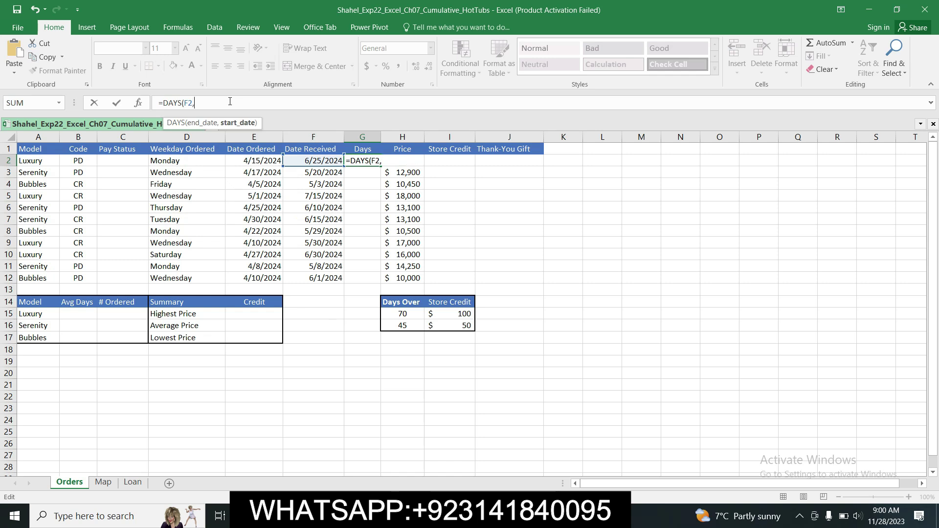
pyautogui.click(318, 516)
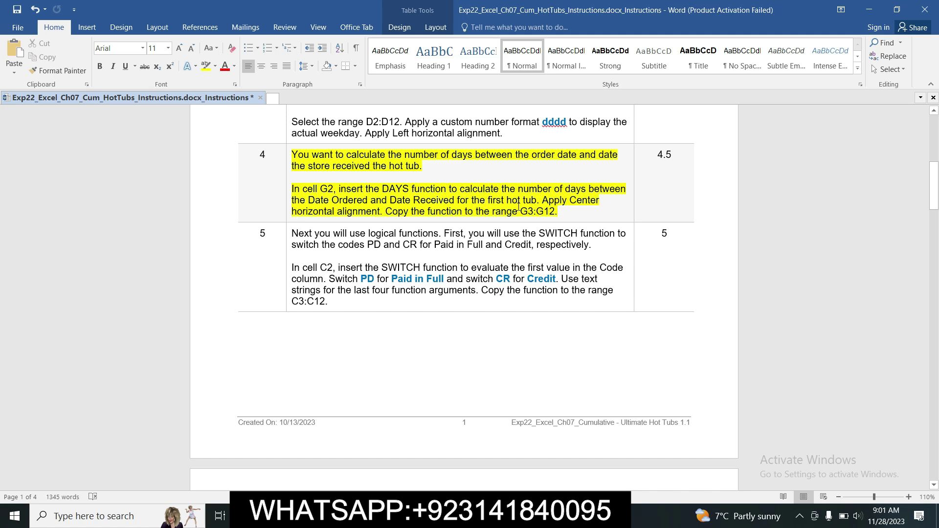
pyautogui.hotkey('alt', 'Tab')
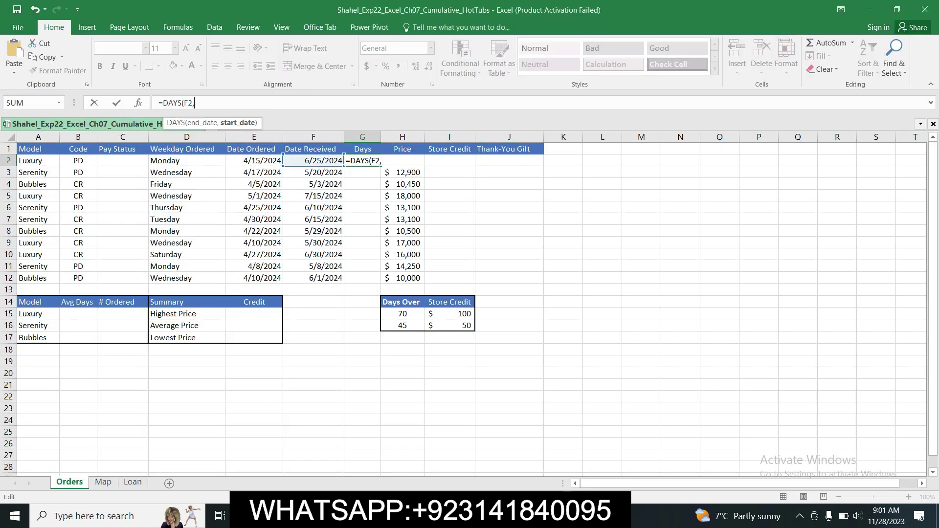
pyautogui.write('E2)')
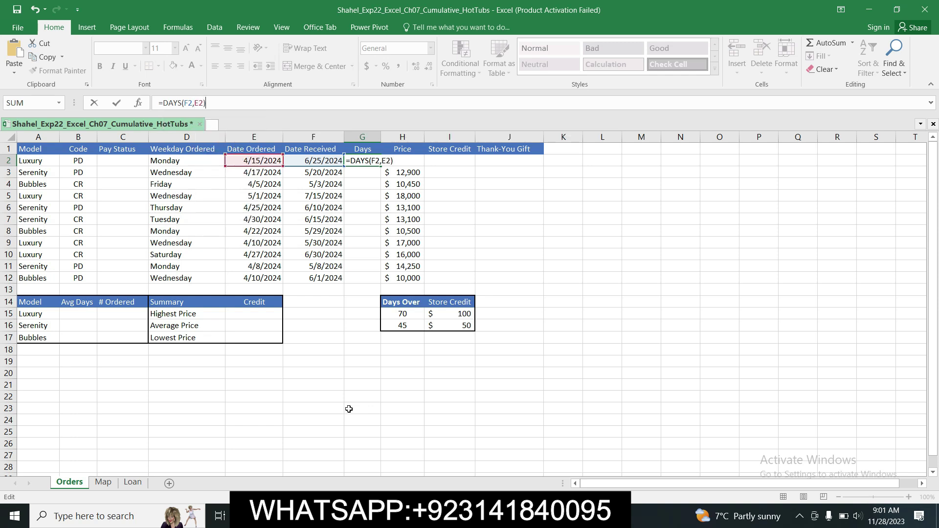
pyautogui.press('Return')
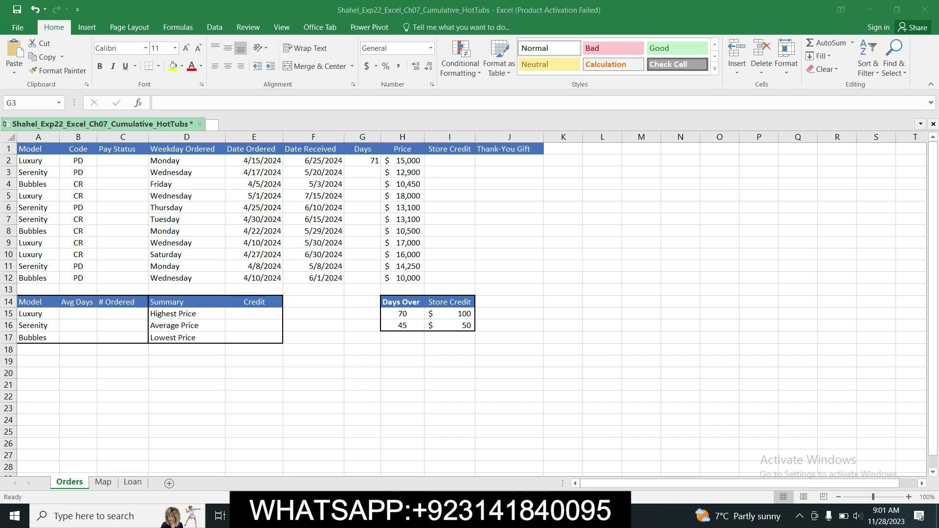
# Check the rest of step 4 in Word, center G2 horizontally in Excel and copy its DAYS formula to G3:G12
pyautogui.hotkey('alt', 'Tab')
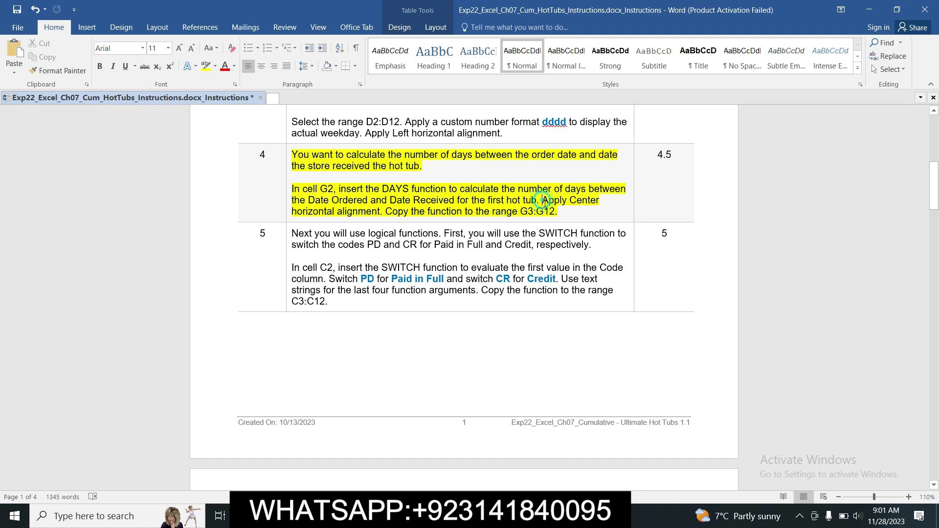
pyautogui.moveTo(542, 200); pyautogui.dragTo(556, 214)
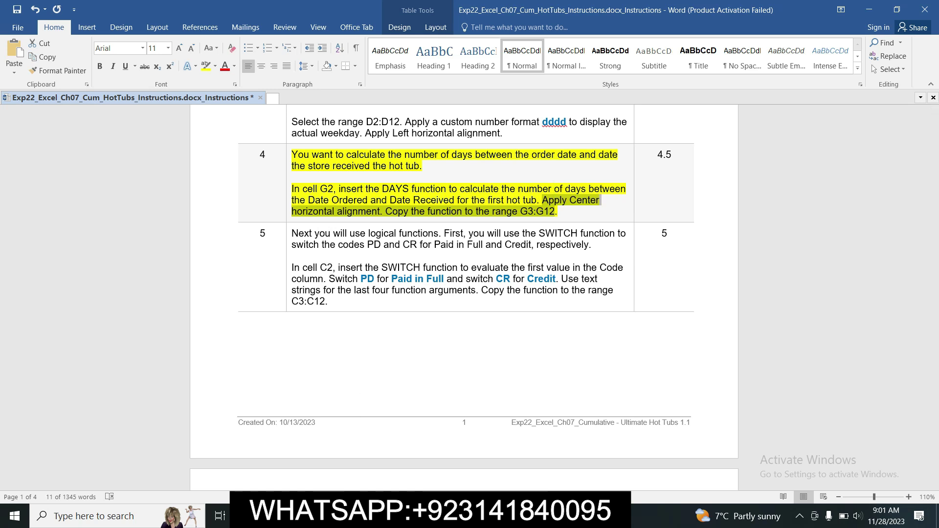
pyautogui.click(344, 516)
pyautogui.click(372, 160)
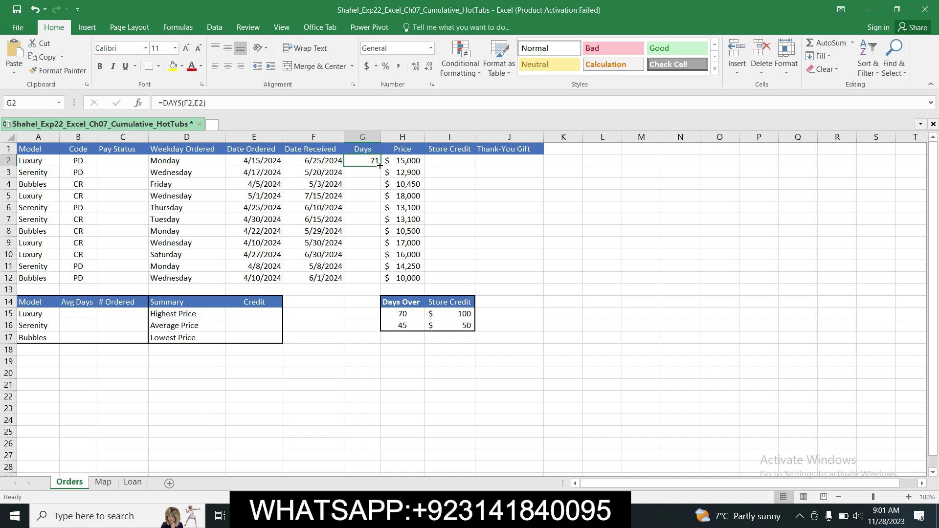
pyautogui.click(353, 85)
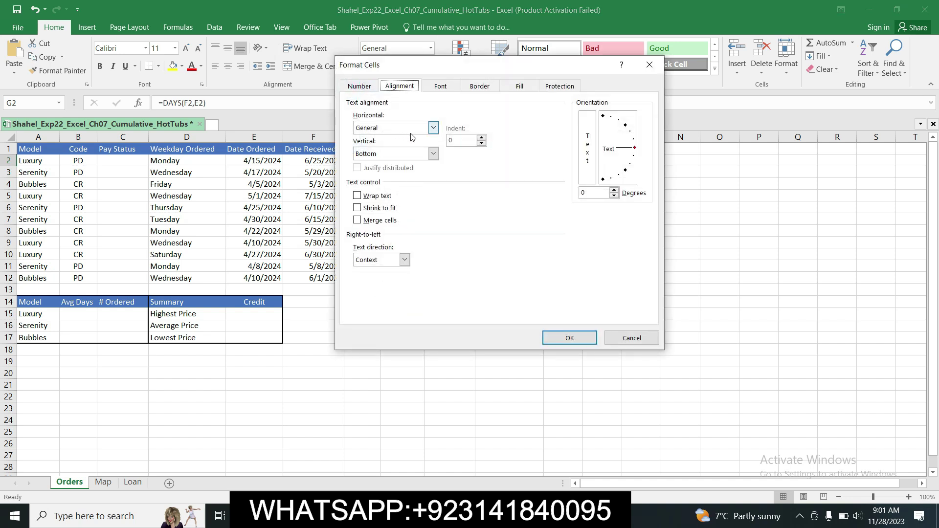
pyautogui.click(432, 128)
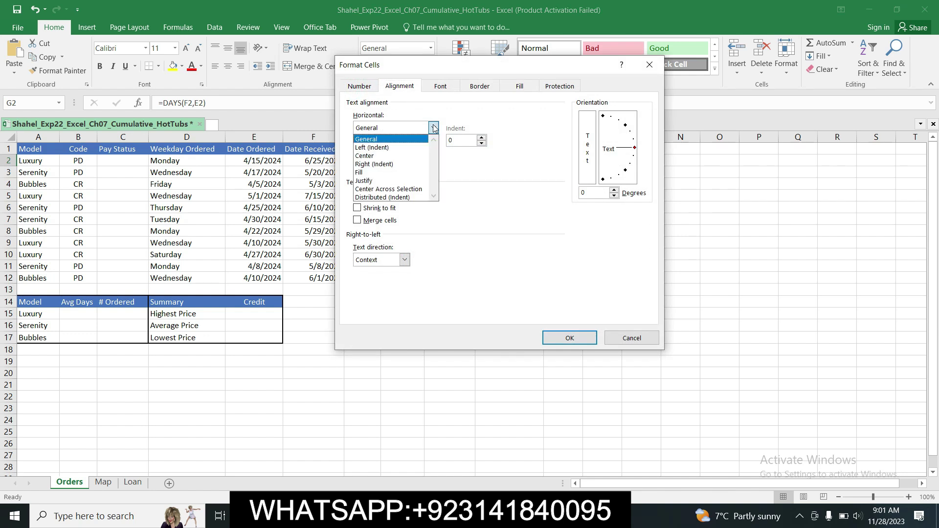
pyautogui.click(408, 155)
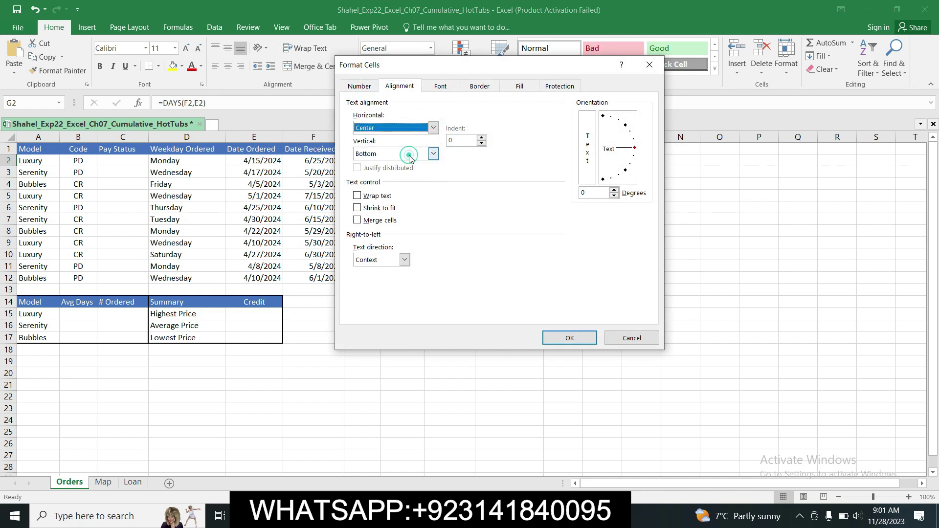
pyautogui.click(570, 338)
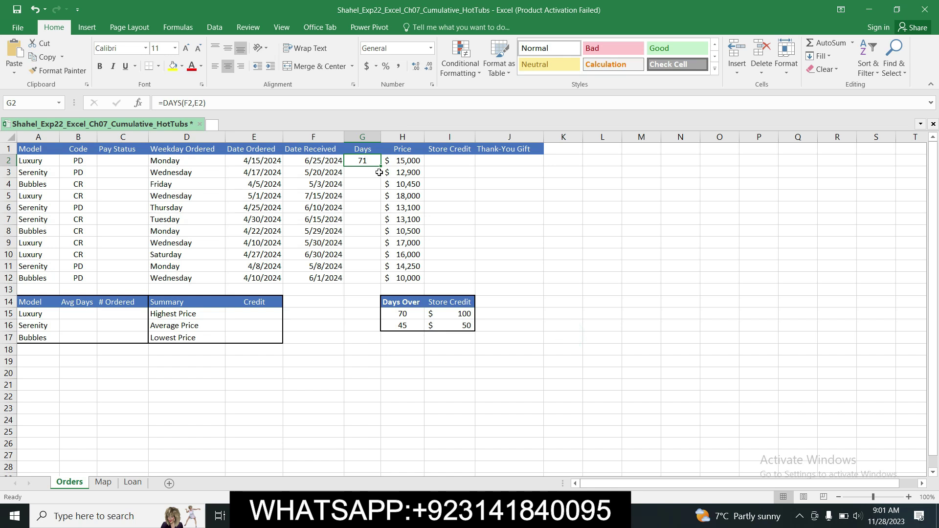
pyautogui.moveTo(381, 166); pyautogui.dragTo(368, 286)
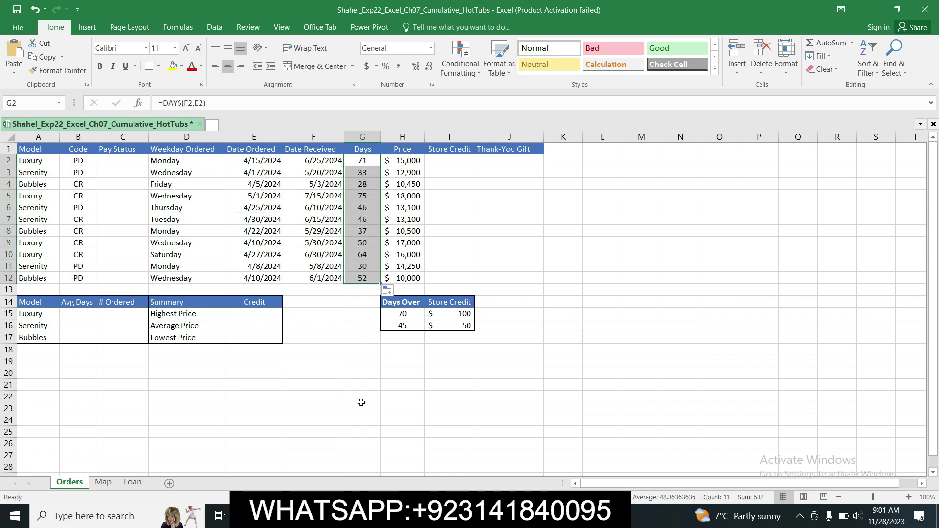
# Switch to the Word instructions, clear the highlight from step 4 and highlight the step 5 instructions yellow
pyautogui.hotkey('alt', 'Tab')
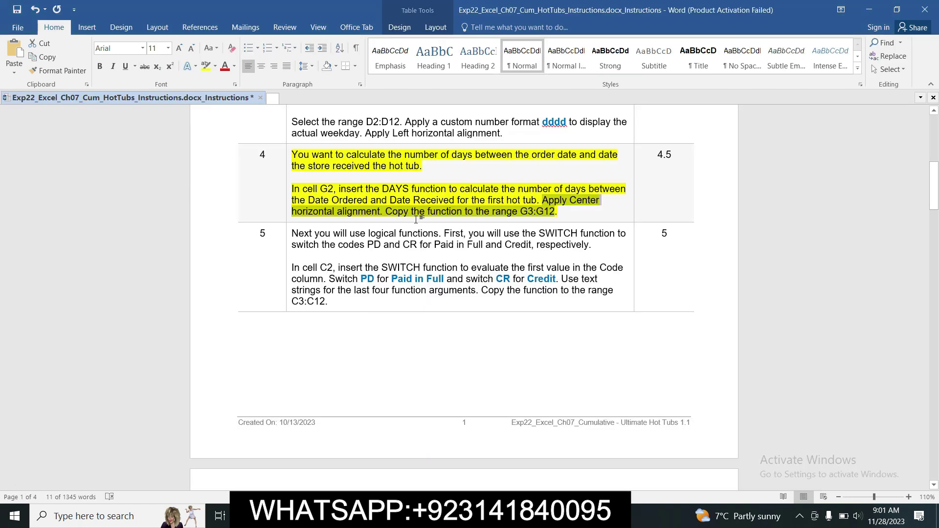
pyautogui.click(288, 156)
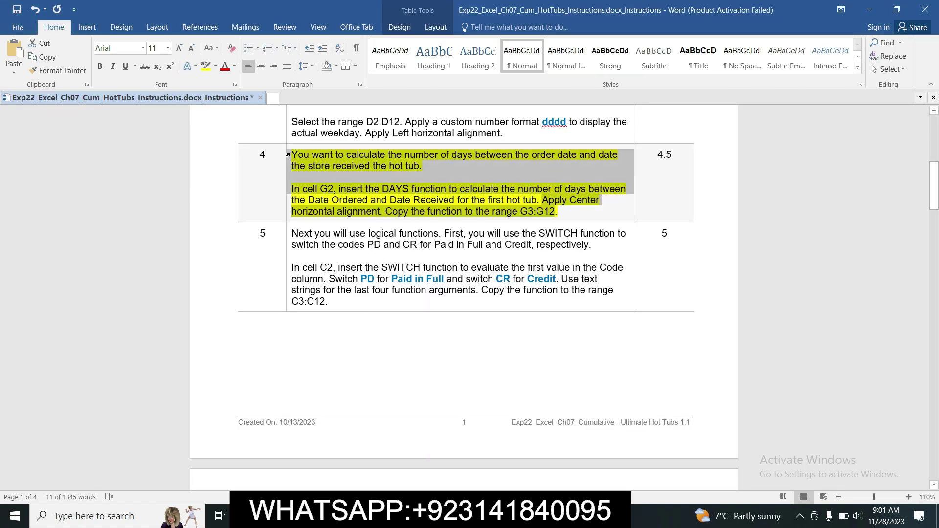
pyautogui.click(335, 135)
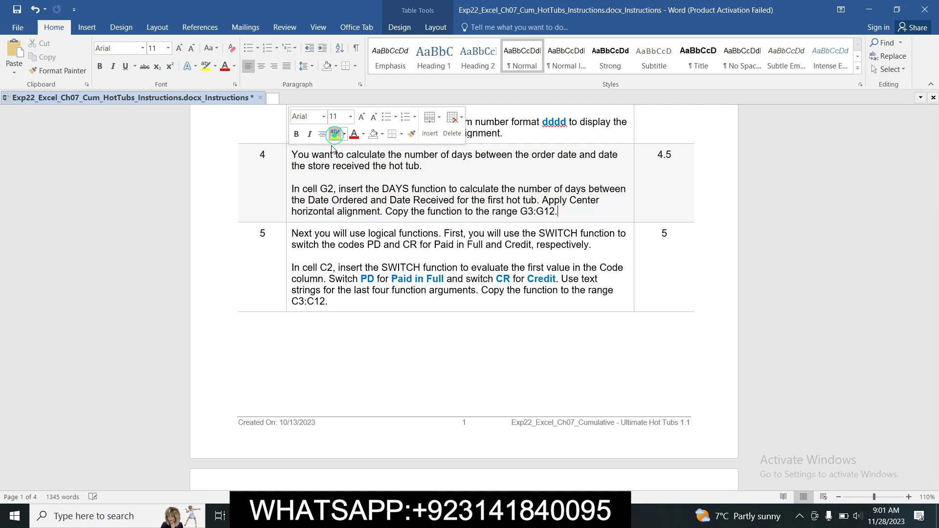
pyautogui.click(287, 234)
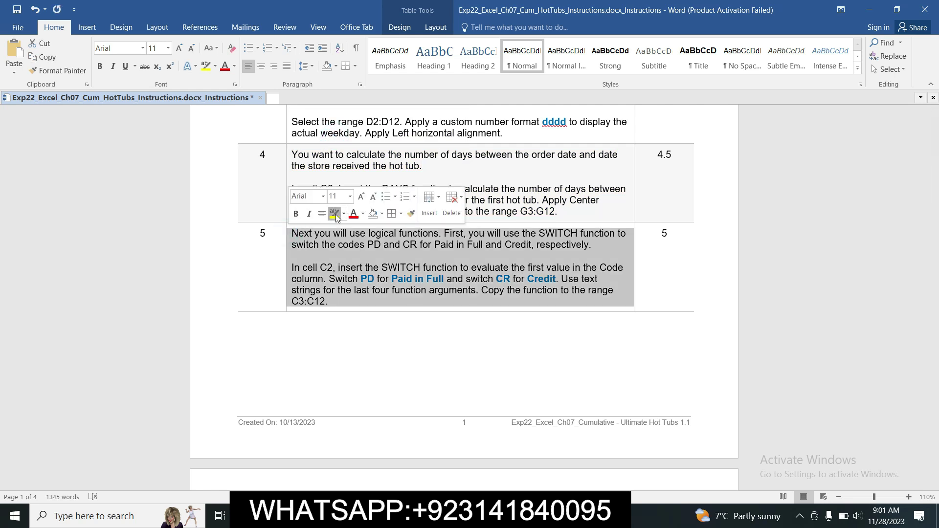
pyautogui.click(335, 213)
pyautogui.click(339, 298)
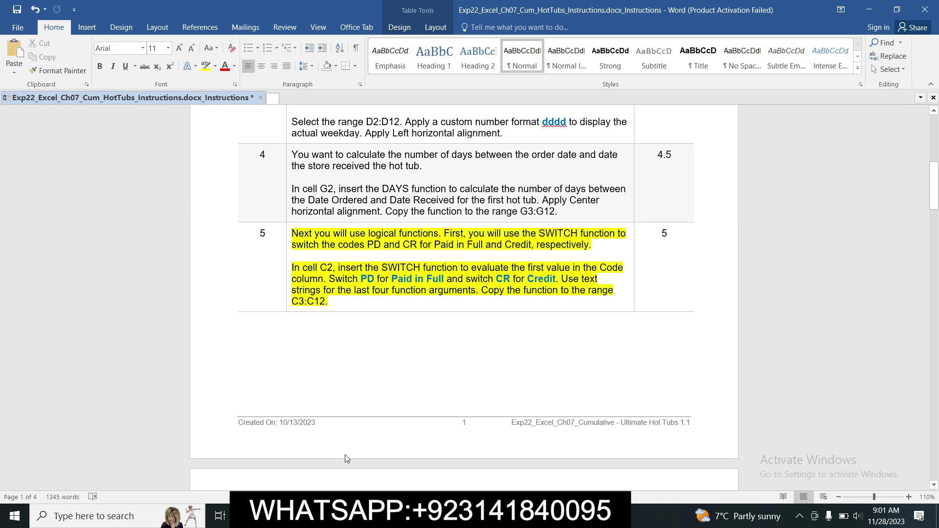
# Switch to the Excel workbook and start the formula =_xlfn.SWITCH(B2, in cell C2, consulting step 5 of the Word instructions
pyautogui.hotkey('alt', 'Tab')
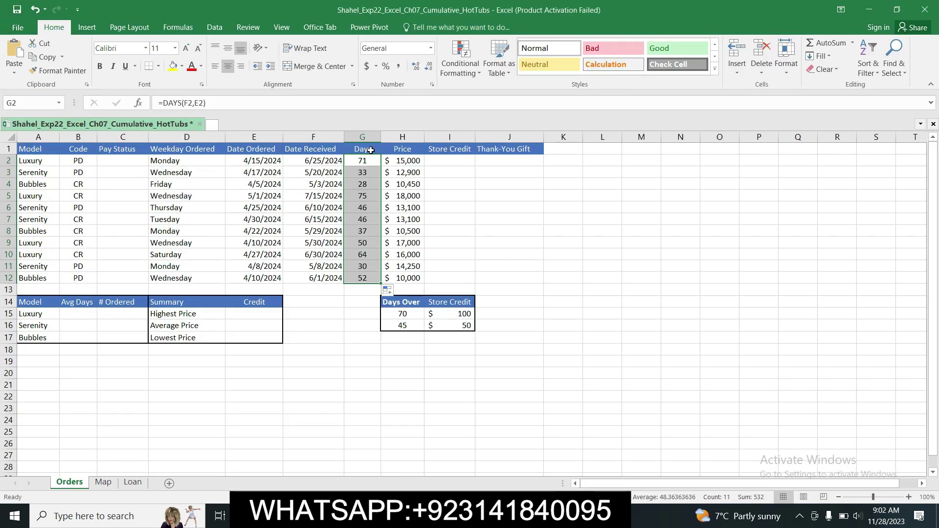
pyautogui.click(120, 160)
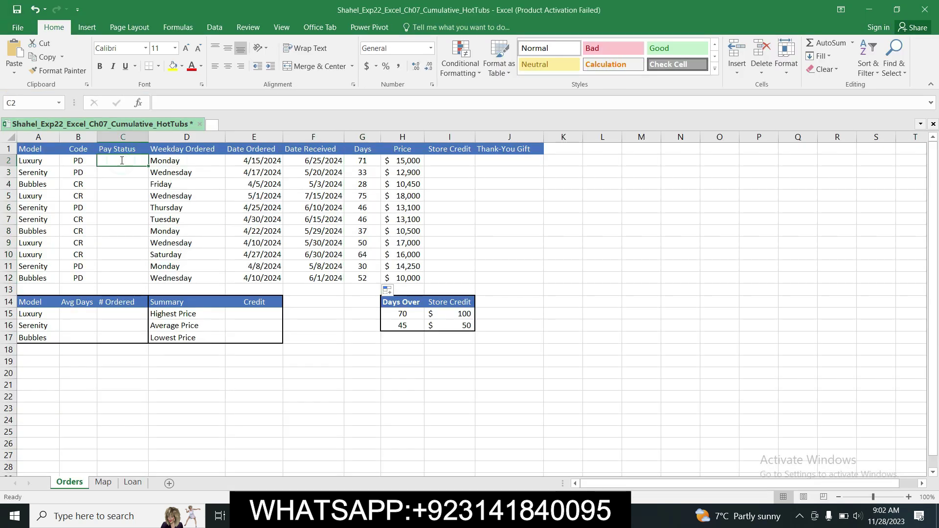
pyautogui.write('=')
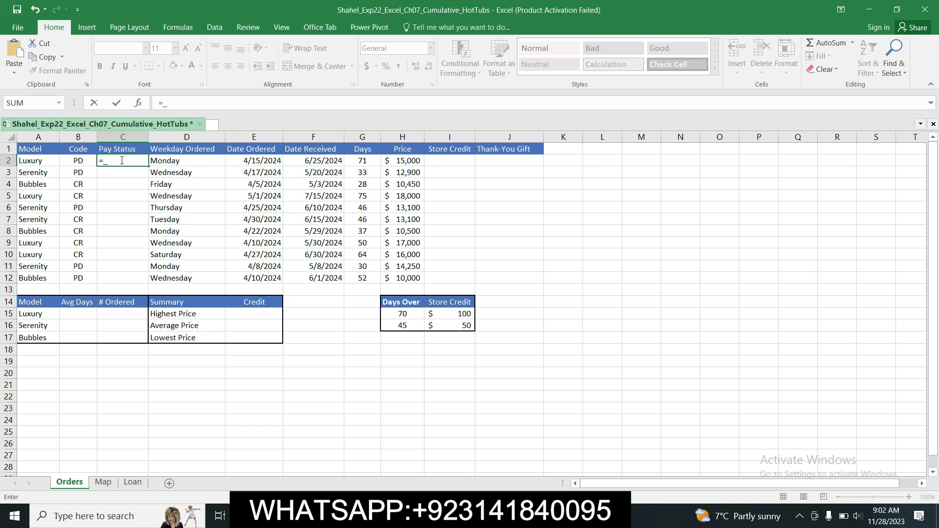
pyautogui.write('_XL')
pyautogui.press('BackSpace')
pyautogui.press('BackSpace')
pyautogui.write('xlfn.SWITCH(')
pyautogui.hotkey('alt', 'Tab')
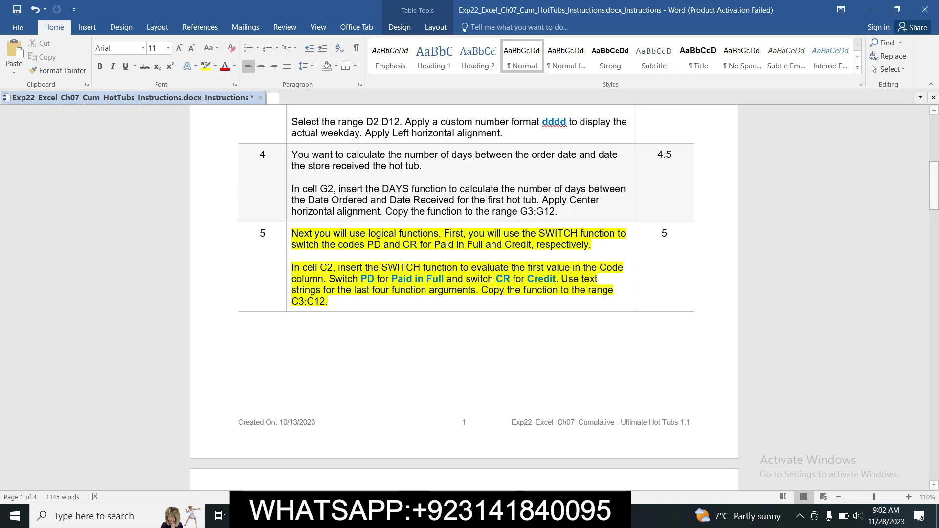
pyautogui.hotkey('alt', 'Tab')
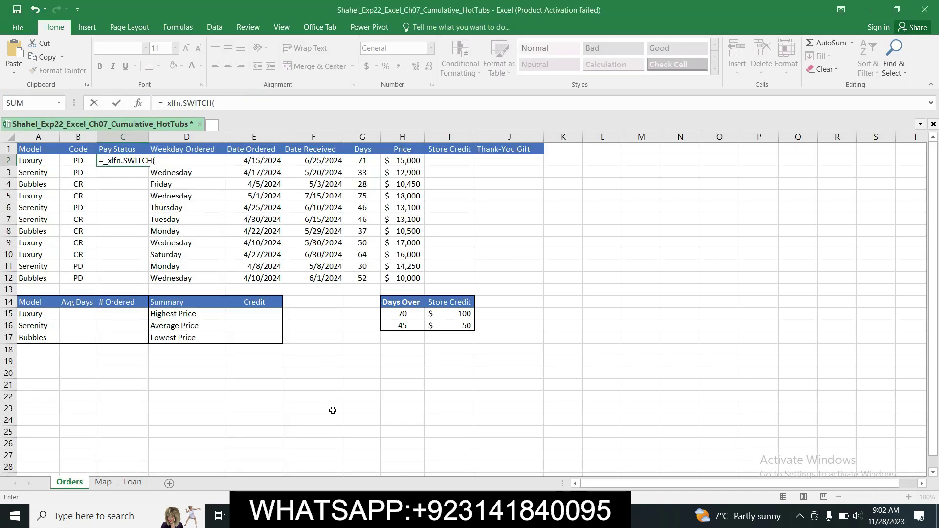
pyautogui.write('B2,')
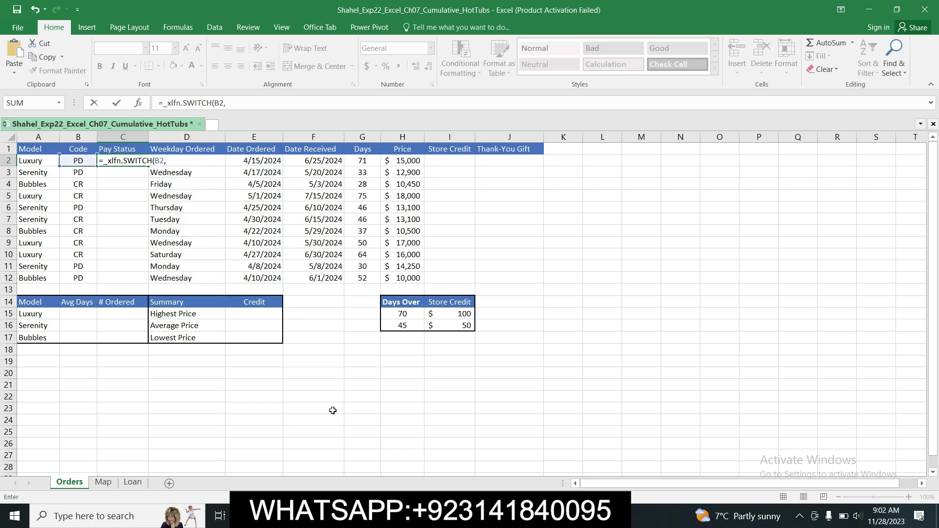
# Add the arguments "PD","Paid in Full","CR" to the SWITCH formula in C2, checking the wording in the Word instructions
pyautogui.write('"PD","PA')
pyautogui.press('BackSpace')
pyautogui.write('aid in')
pyautogui.hotkey('alt', 'Tab')
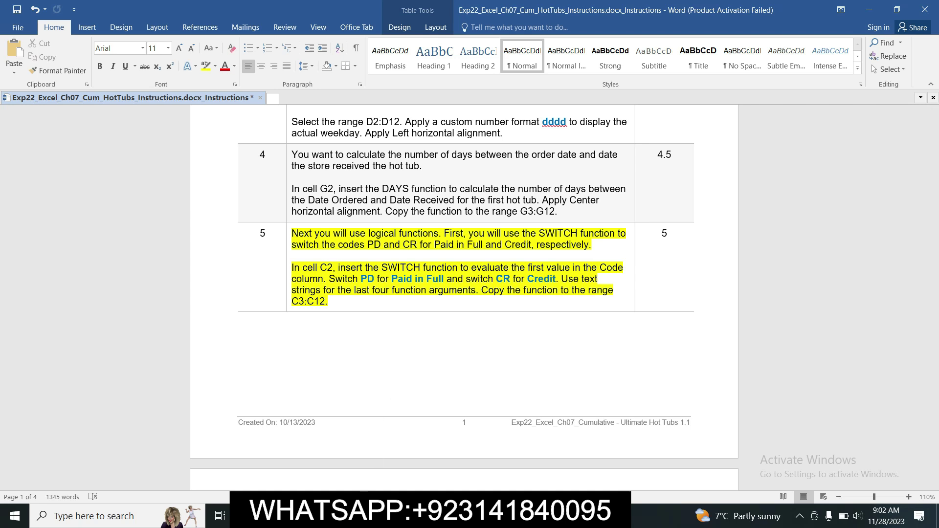
pyautogui.hotkey('alt', 'Tab')
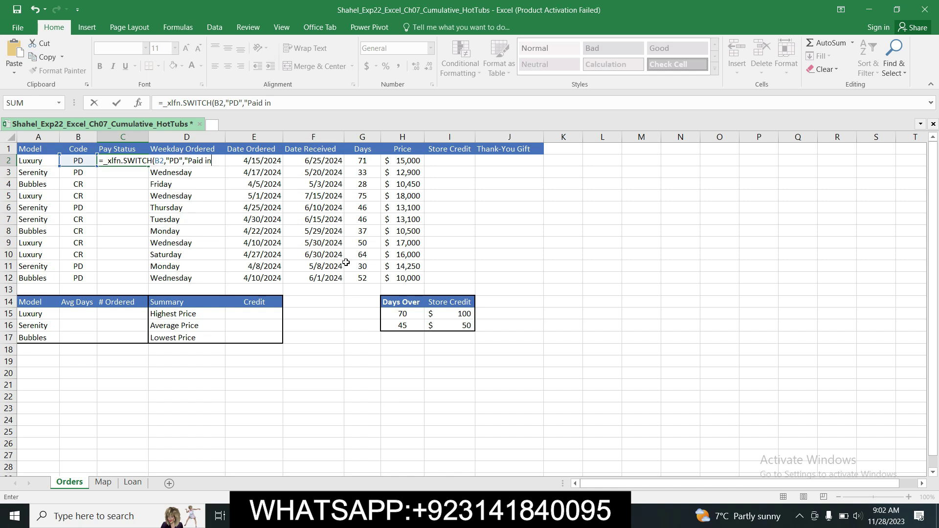
pyautogui.click(288, 105)
pyautogui.write('Full"')
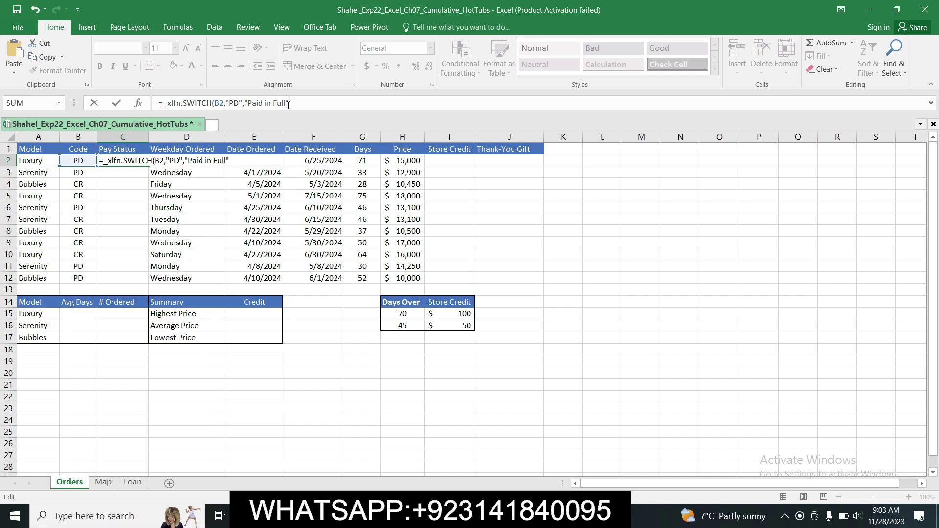
pyautogui.write(',"')
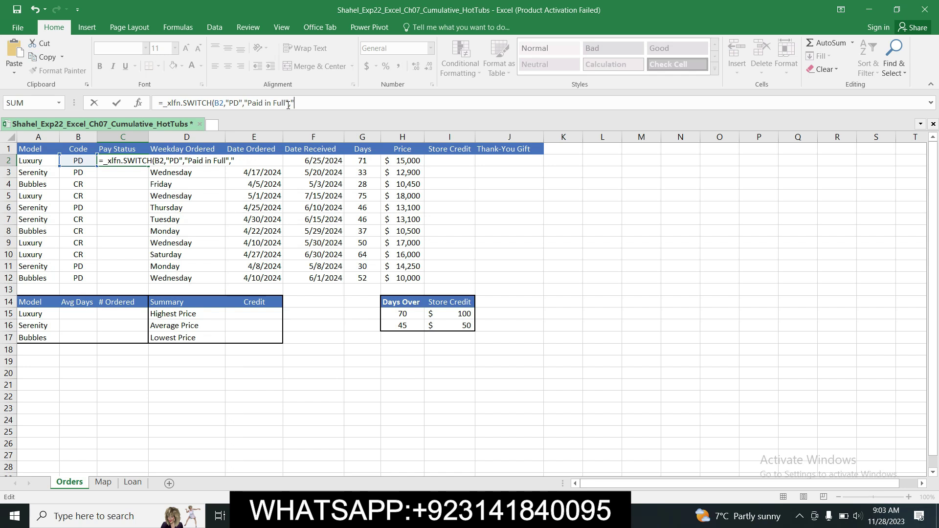
pyautogui.write('CR","')
# Copy the word Credit from step 5 in Word and complete the Excel SWITCH formula in C2 with it as the last text argument
pyautogui.hotkey('alt', 'Tab')
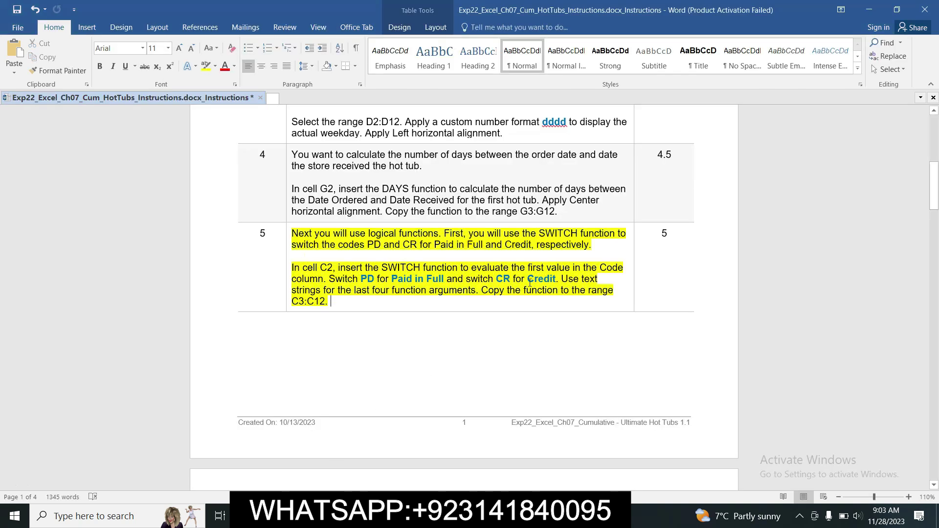
pyautogui.moveTo(528, 282); pyautogui.dragTo(556, 286)
pyautogui.hotkey('ctrl', 'c')
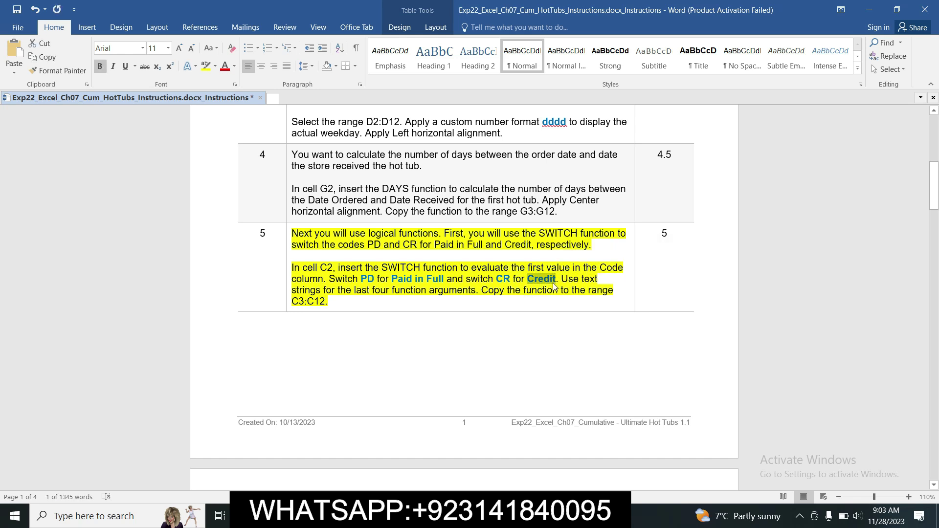
pyautogui.hotkey('alt', 'Tab')
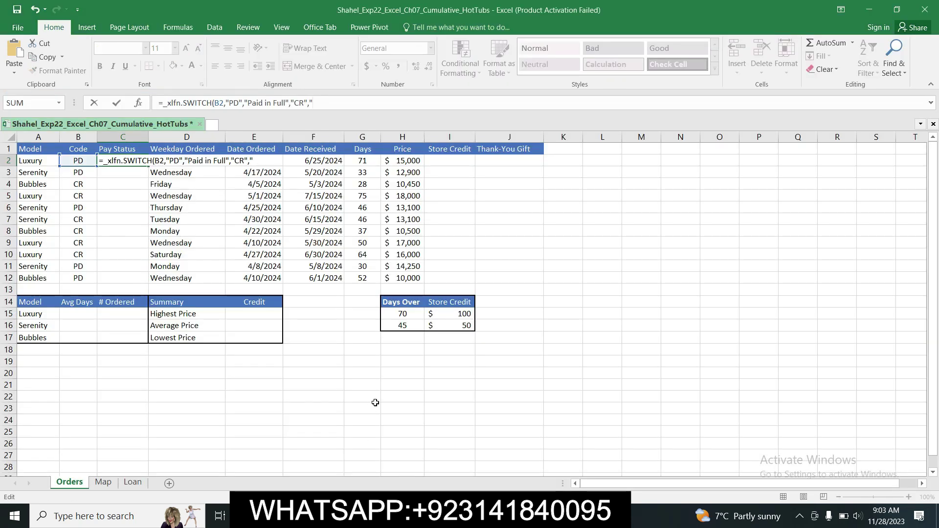
pyautogui.hotkey('ctrl', 'v')
pyautogui.write('"')
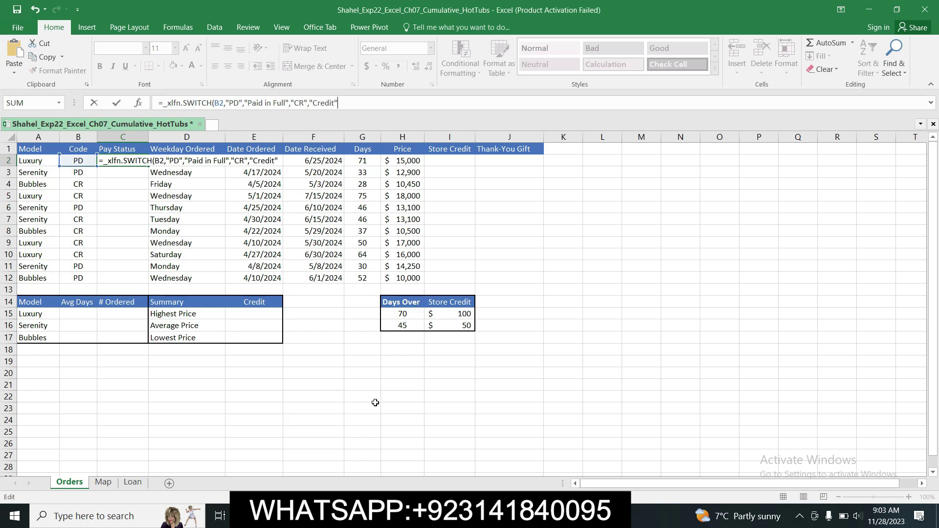
pyautogui.write(')')
pyautogui.press('Return')
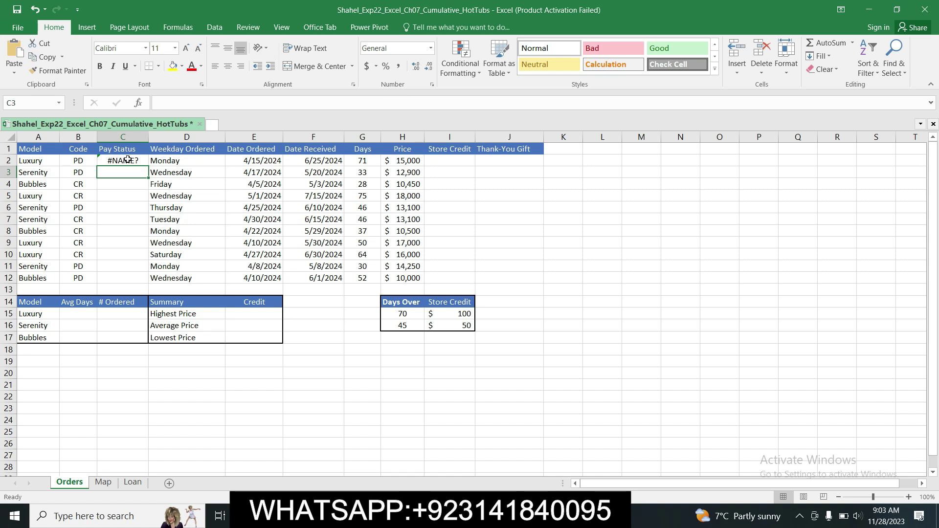
# Check the rest of step 5 in Word, and copy the SWITCH formula from C2 to C3:C12 in Excel
pyautogui.click(320, 516)
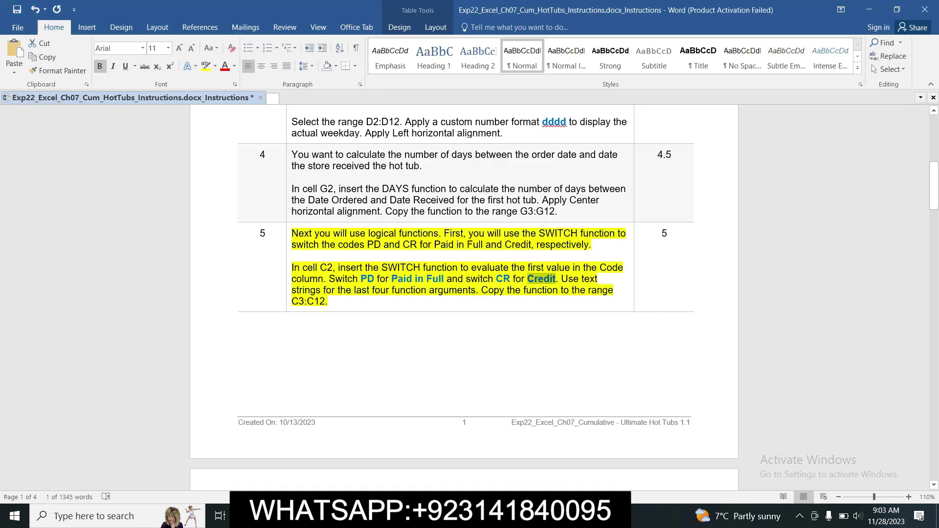
pyautogui.keyDown('ctrl'); pyautogui.click(488, 290); pyautogui.keyUp('ctrl')
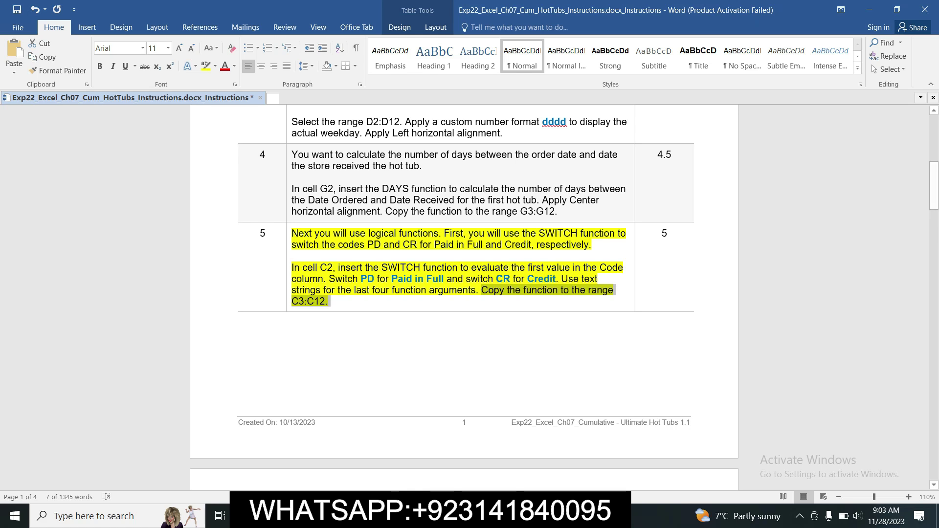
pyautogui.click(366, 516)
pyautogui.click(140, 160)
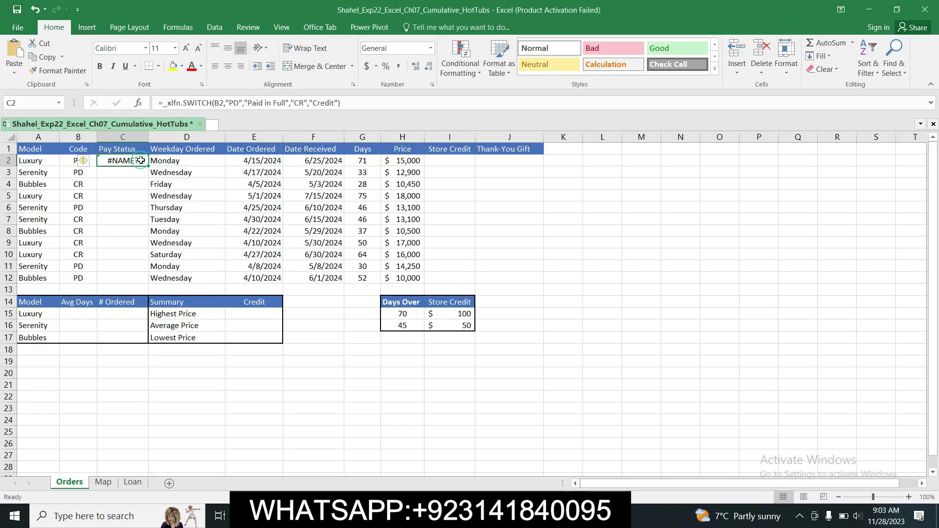
pyautogui.moveTo(148, 166); pyautogui.dragTo(142, 281)
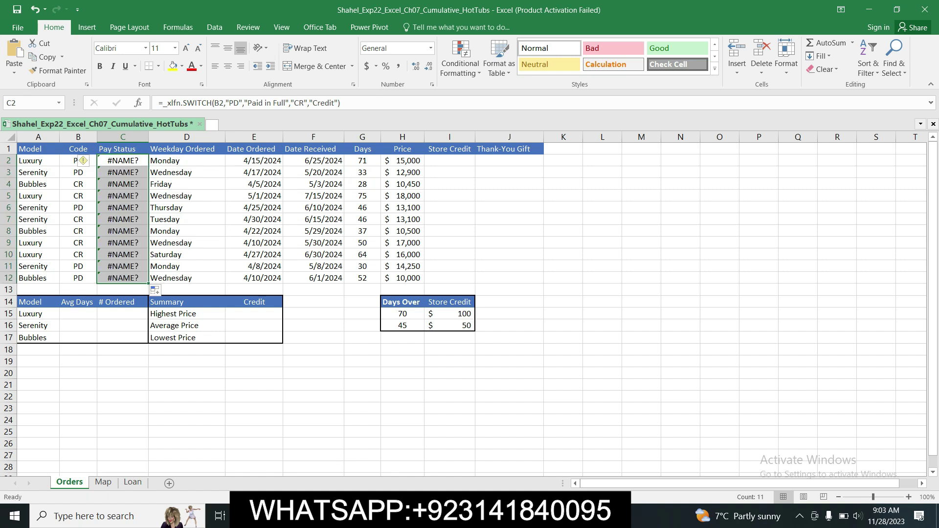
# Switch to the Word instructions, clear the highlight from step 5 and highlight the step 6 instructions yellow
pyautogui.hotkey('alt', 'Tab')
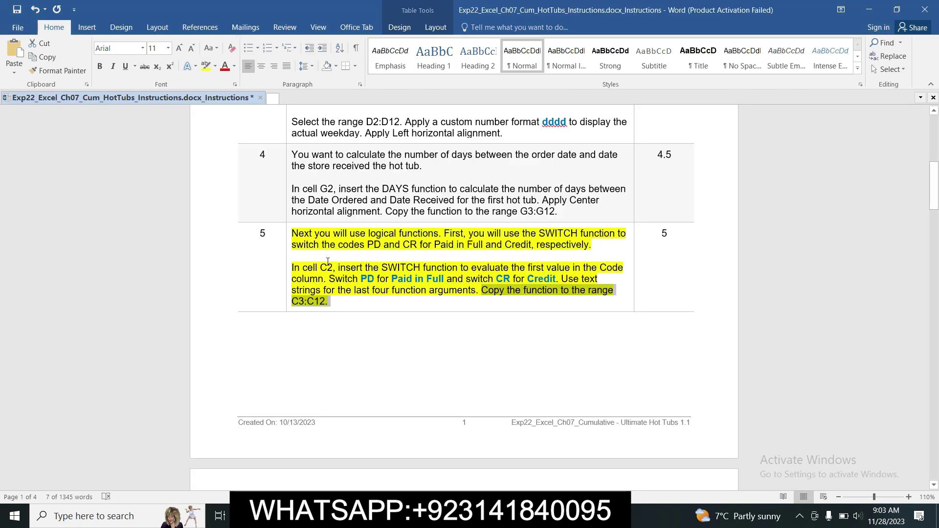
pyautogui.click(288, 235)
pyautogui.click(329, 212)
pyautogui.moveTo(935, 196); pyautogui.dragTo(937, 241)
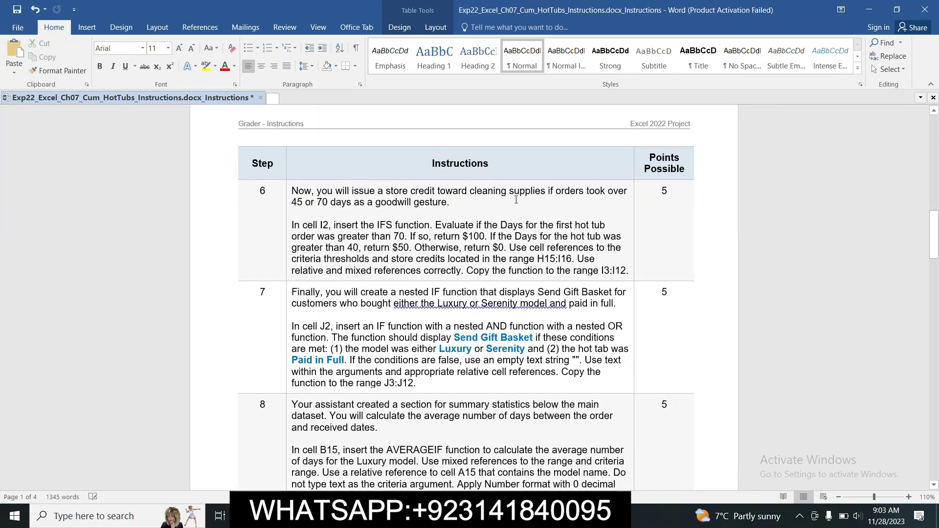
pyautogui.click(287, 192)
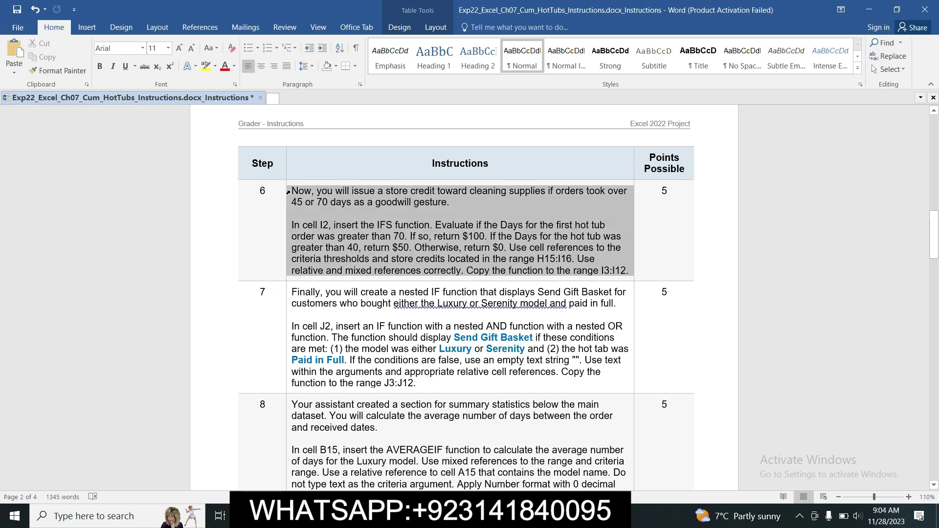
pyautogui.click(331, 175)
pyautogui.click(327, 248)
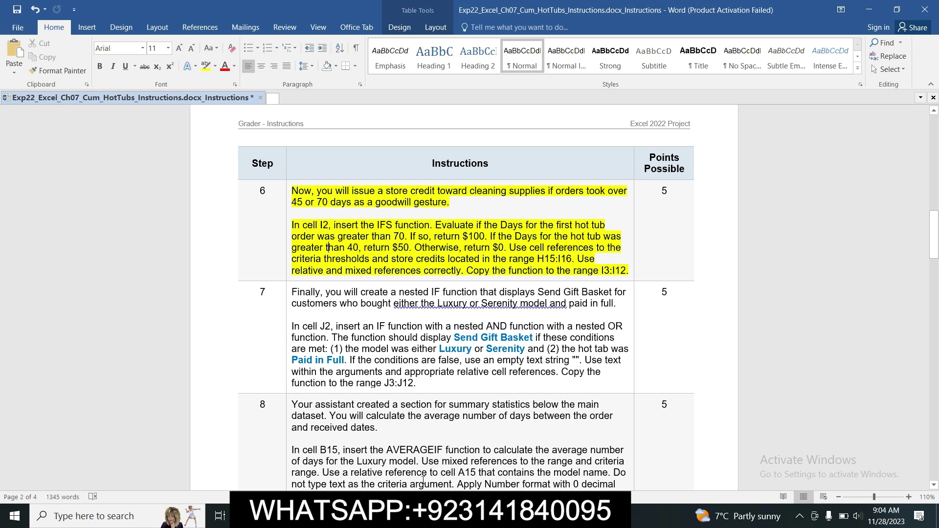
# Switch to the Excel workbook, start the formula =_xlfn.IFS( in cell I2 and check the step 6 conditions in Word
pyautogui.hotkey('alt', 'Tab')
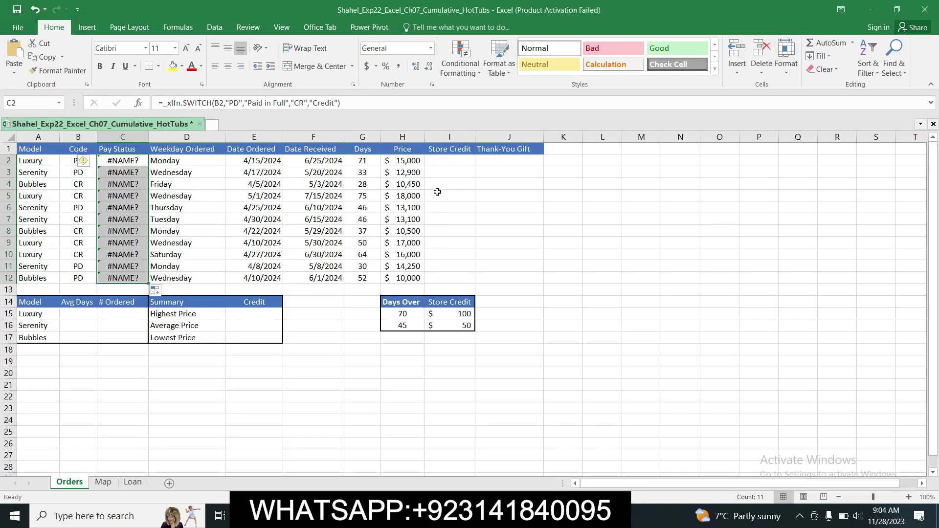
pyautogui.click(449, 159)
pyautogui.write('=')
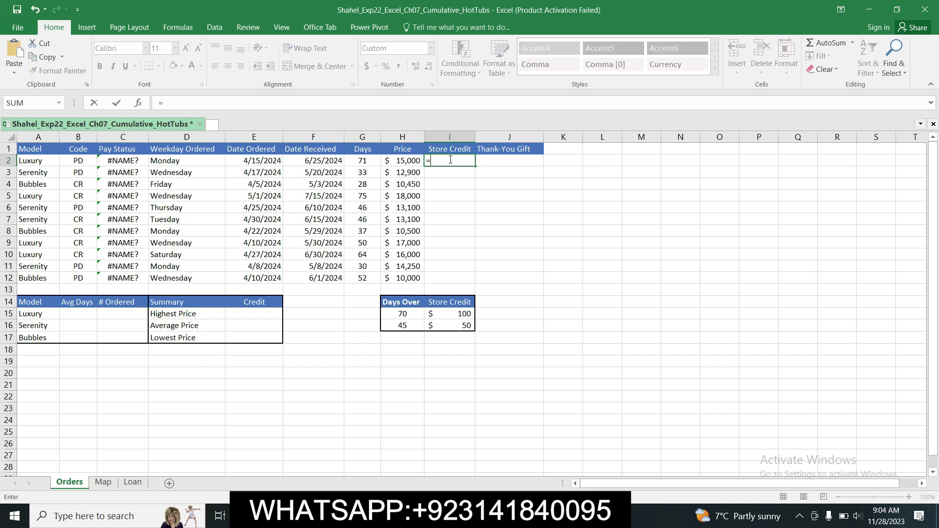
pyautogui.click(188, 107)
pyautogui.write('_xlfn.IFS(')
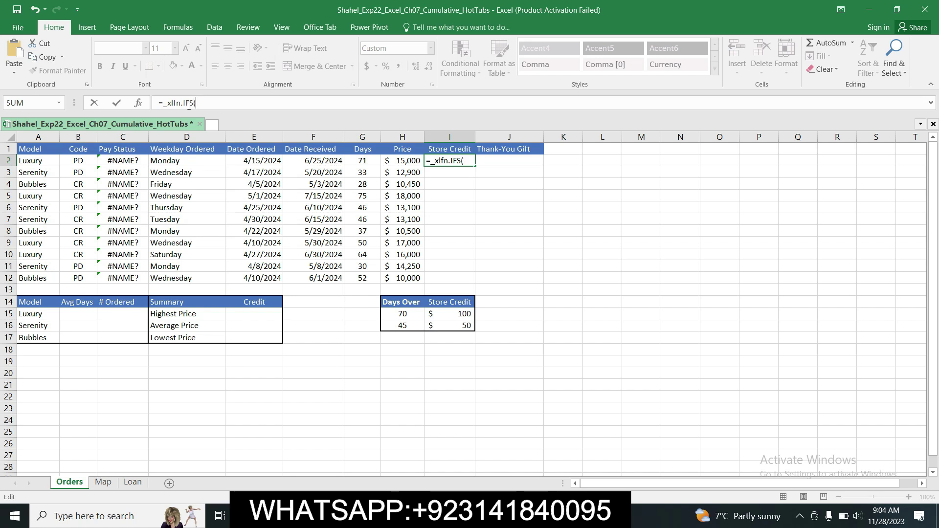
pyautogui.hotkey('alt', 'Tab')
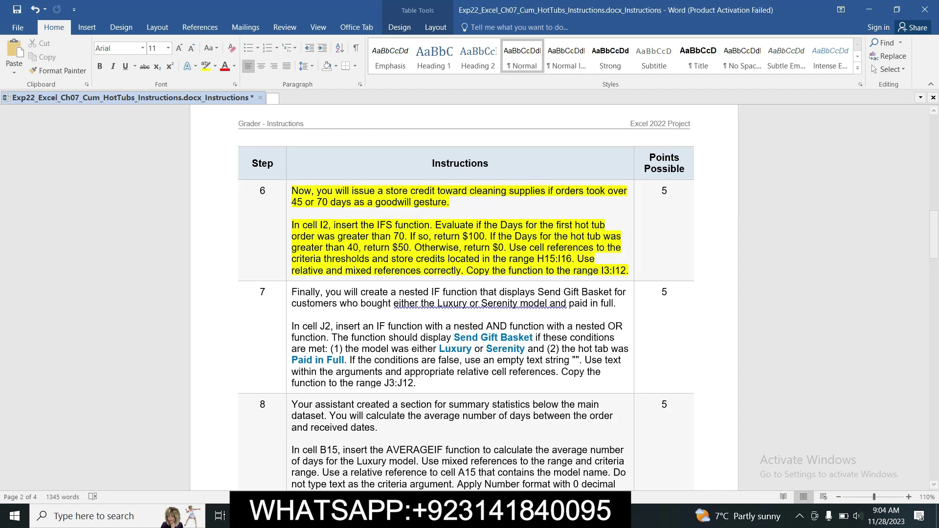
pyautogui.hotkey('alt', 'Tab')
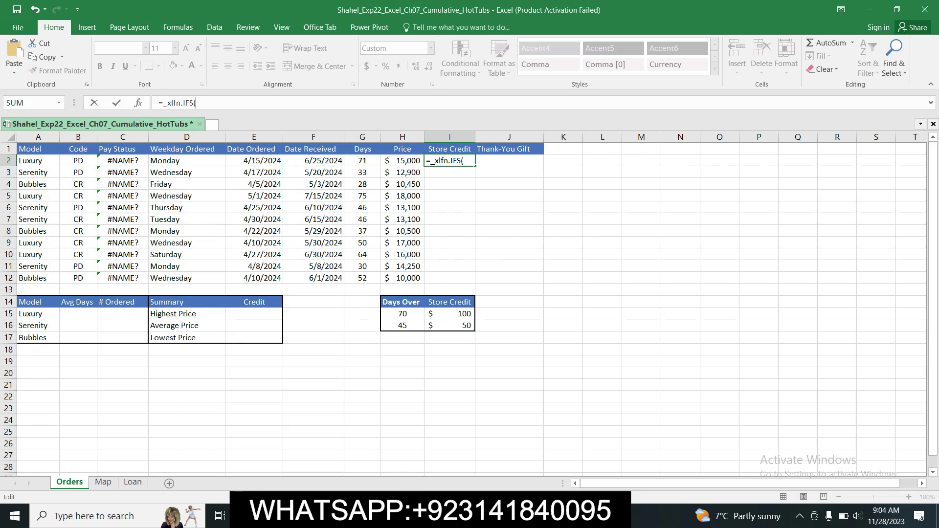
# Add the first condition G2>$H$15 and its result $I$15 to the IFS formula in cell I2
pyautogui.write('G2>')
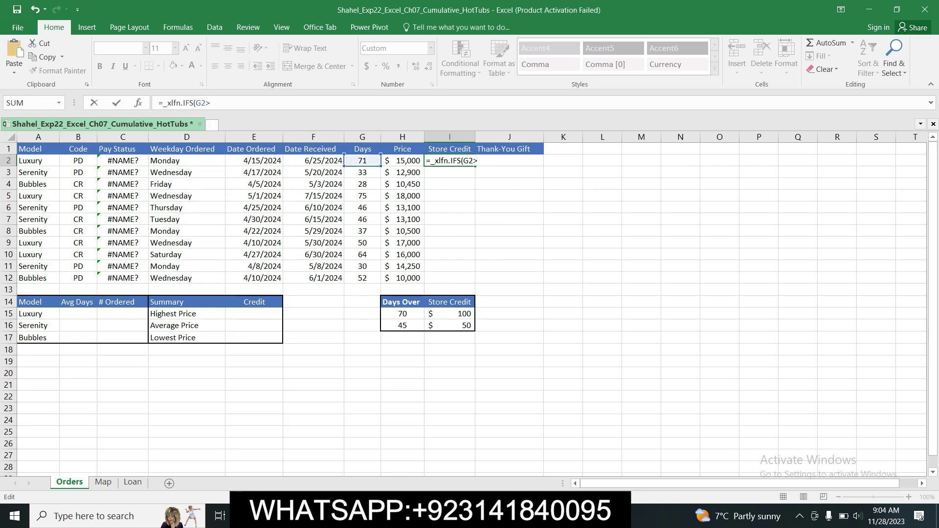
pyautogui.write('$H$15')
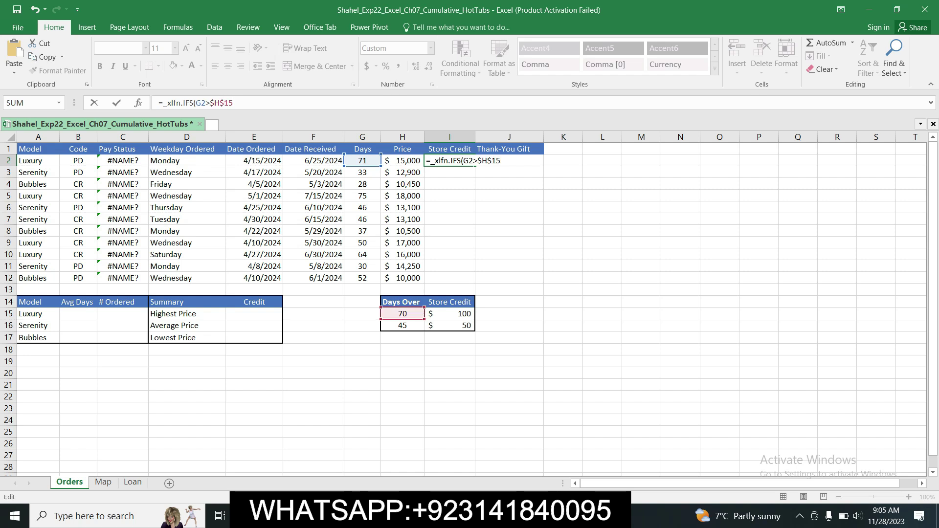
pyautogui.write(',$I$')
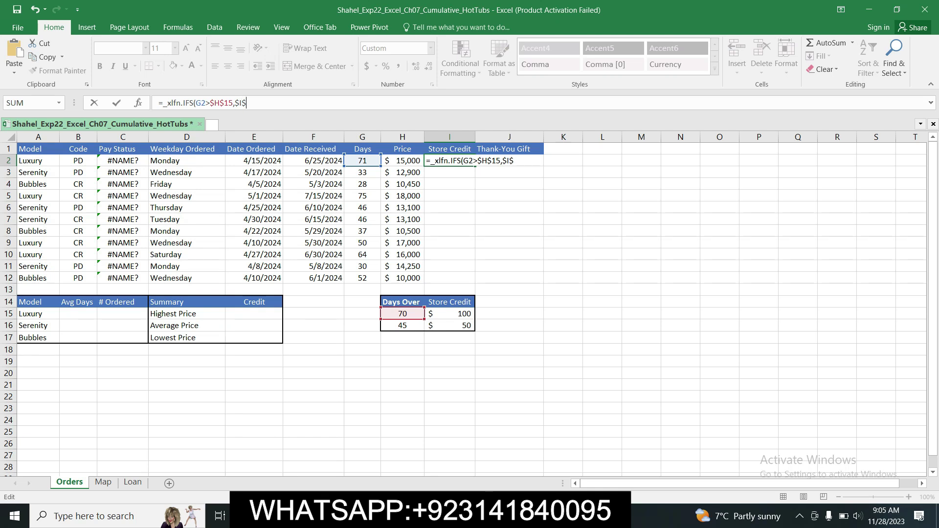
pyautogui.write('15')
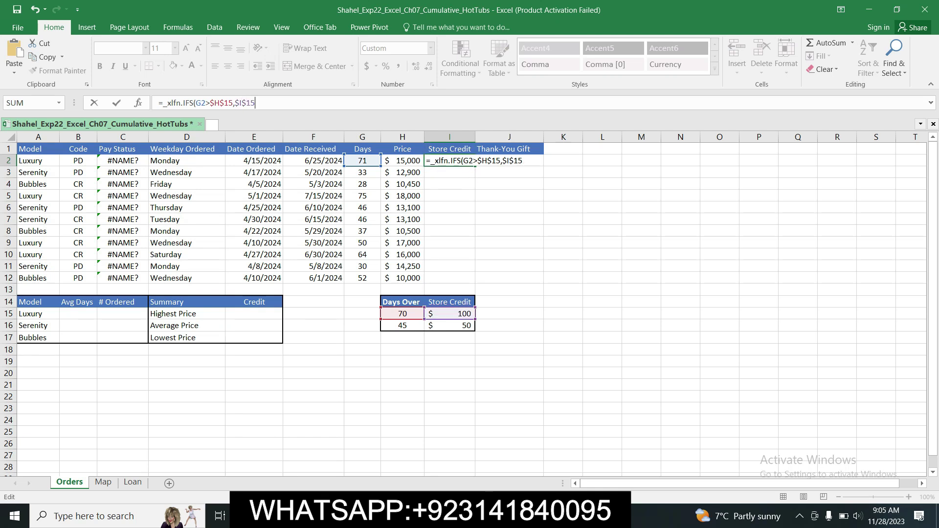
pyautogui.write(',')
# Check the second step 6 condition in Word, and add G2>$H$16,$I$16 to the IFS formula in the Excel workbook
pyautogui.hotkey('alt', 'Tab')
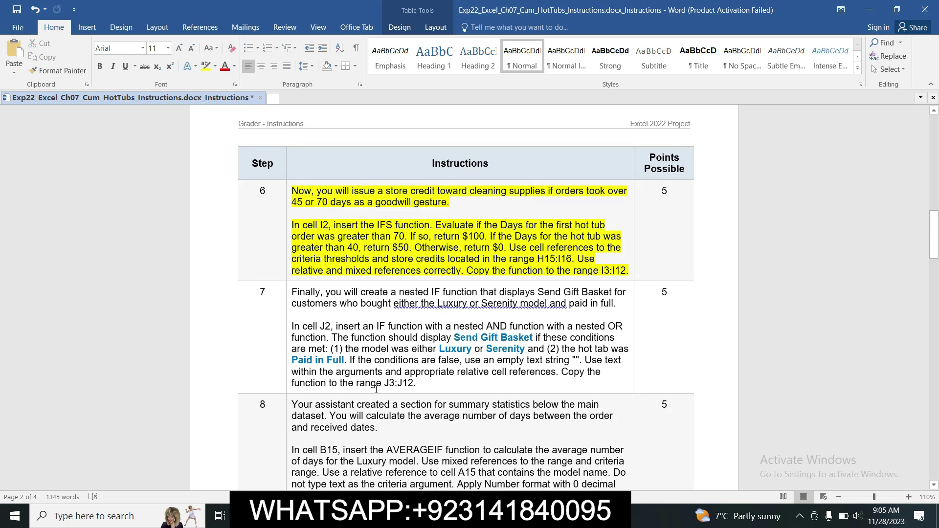
pyautogui.click(342, 450)
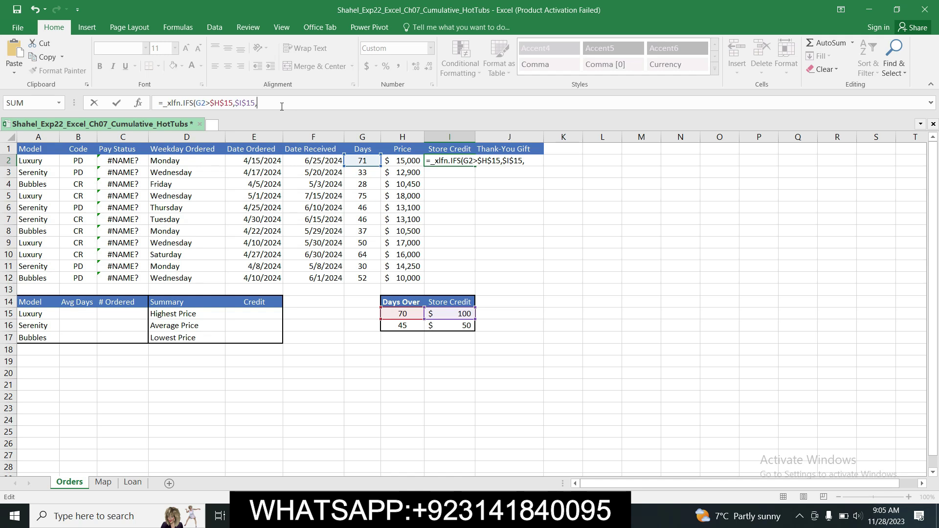
pyautogui.write('G')
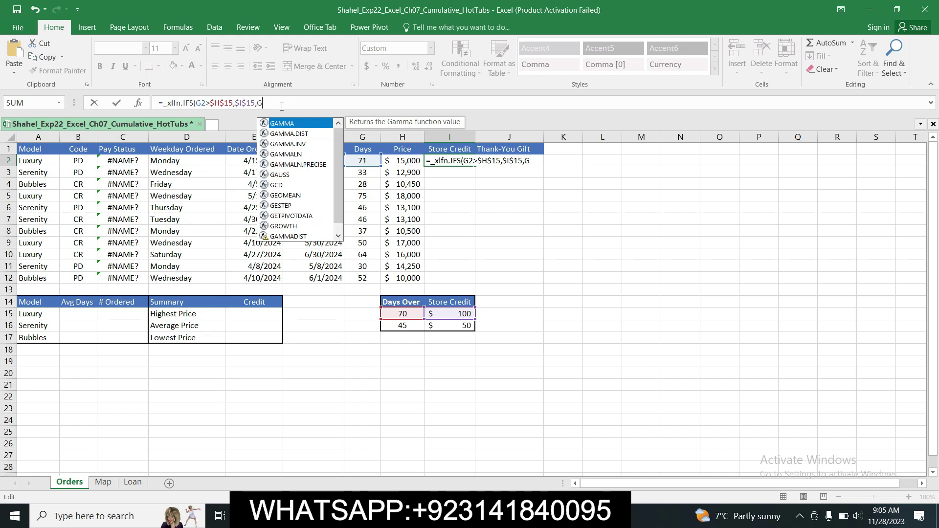
pyautogui.write('2')
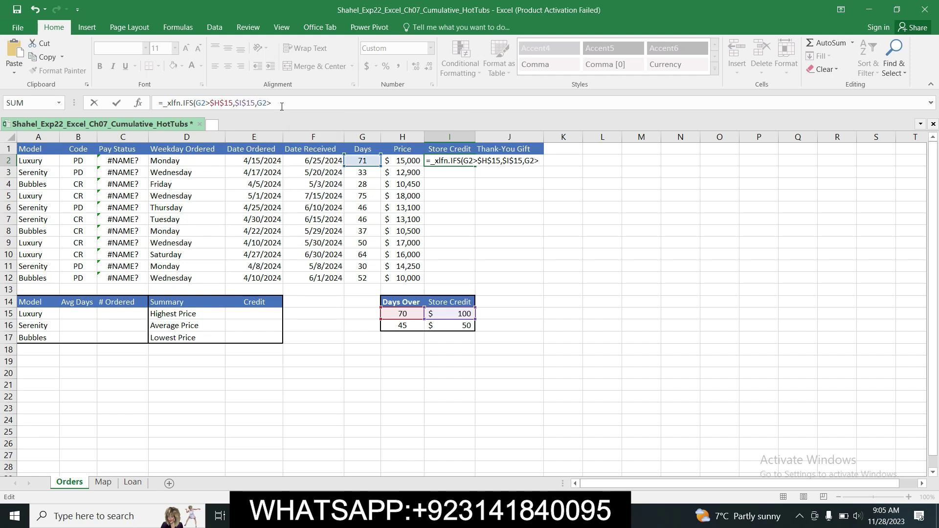
pyautogui.write('>$H$16')
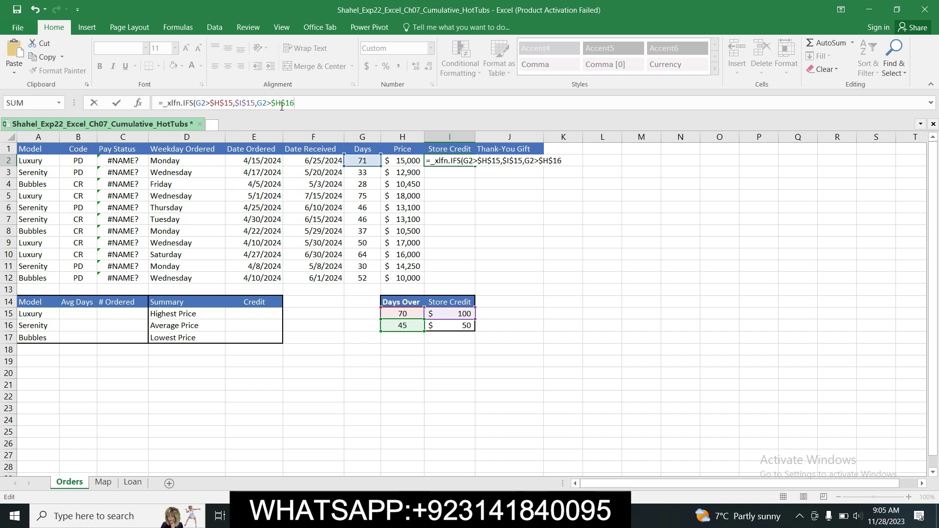
pyautogui.write(',$')
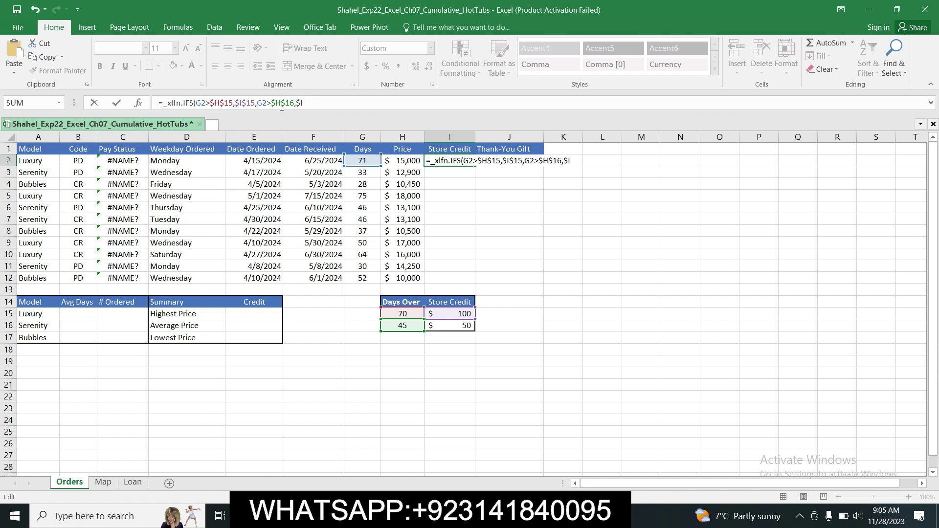
pyautogui.write('I$16')
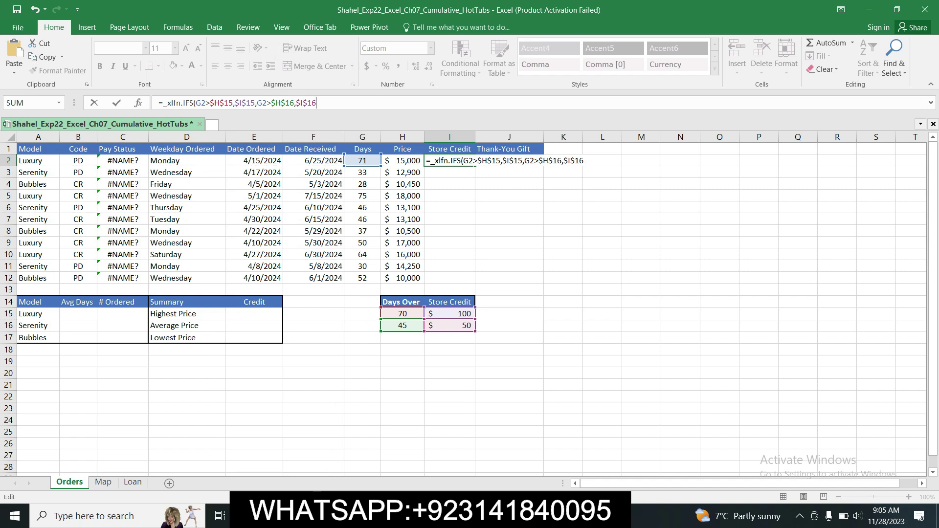
# Check the "Otherwise" case of step 6 in Word, and add the third condition G2<$H$16 to the IFS formula in Excel
pyautogui.click(314, 516)
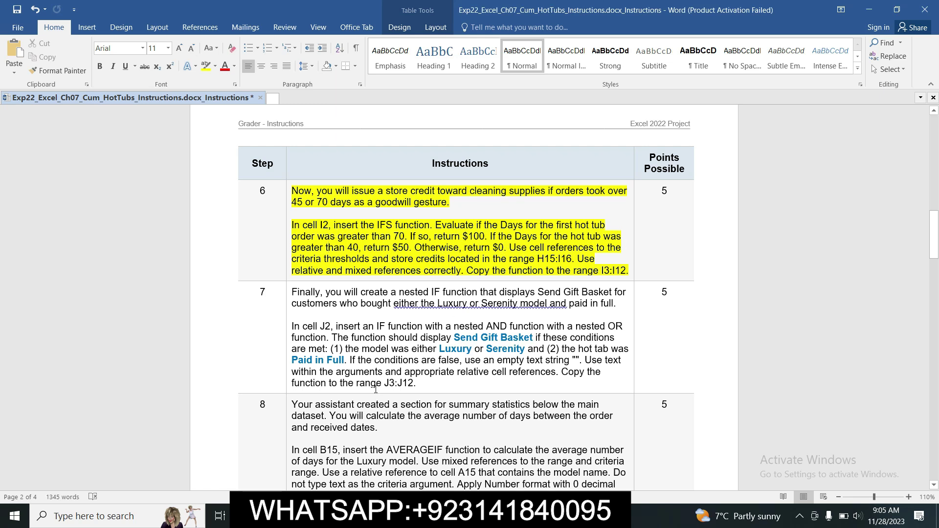
pyautogui.click(338, 516)
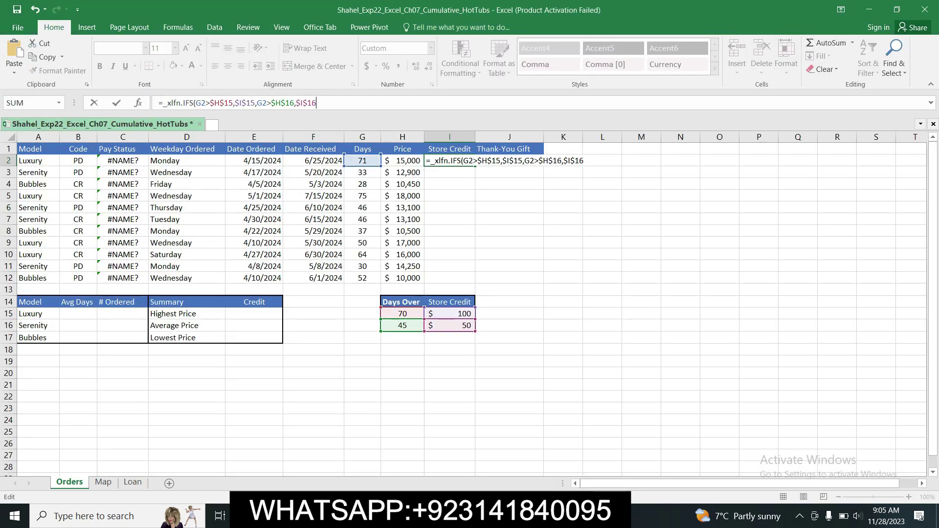
pyautogui.write(',G2<')
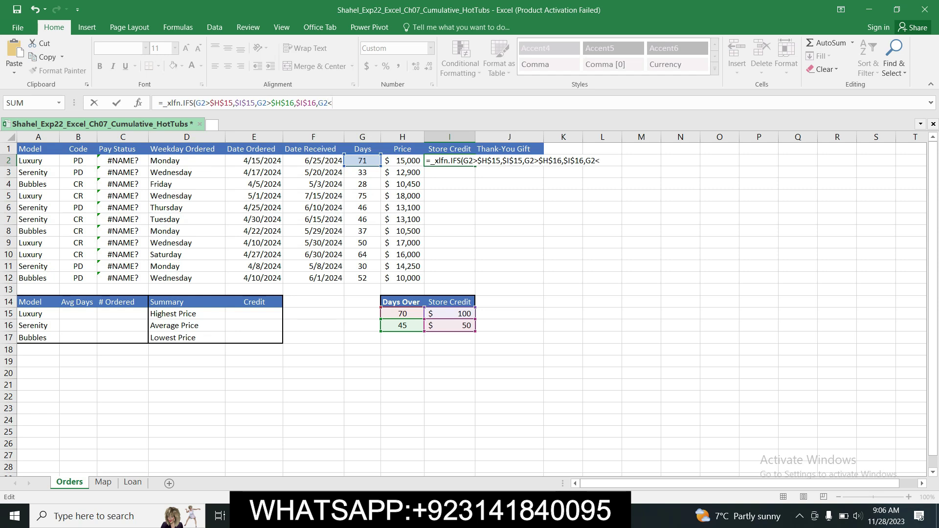
pyautogui.write('$')
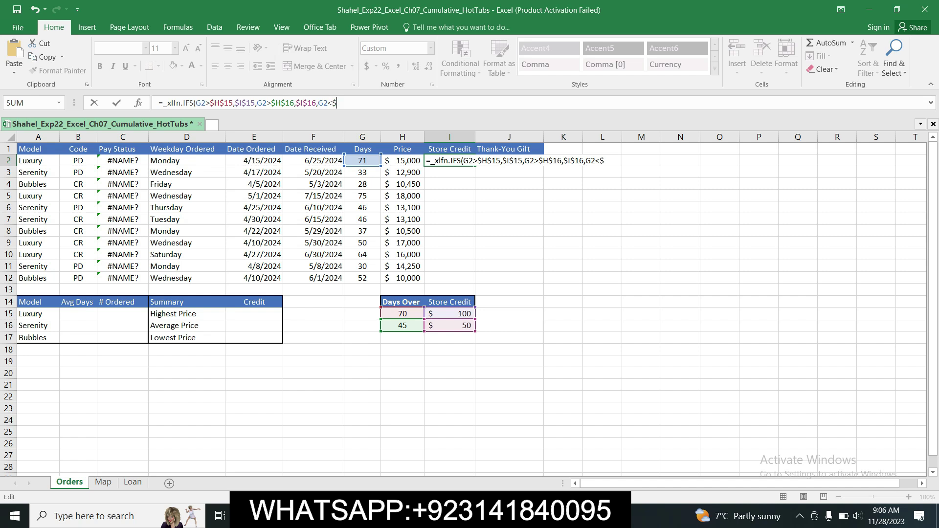
pyautogui.write('H$16')
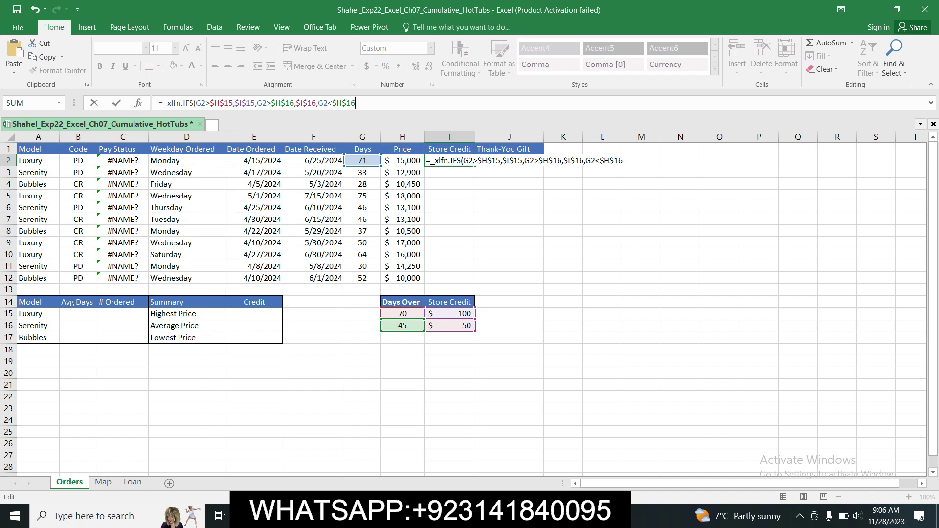
# Complete the IFS formula in I2 with "$0" as the last result, checking that value against step 6 in Word
pyautogui.write(',"$0')
pyautogui.press('BackSpace')
pyautogui.write('O')
pyautogui.hotkey('alt', 'Tab')
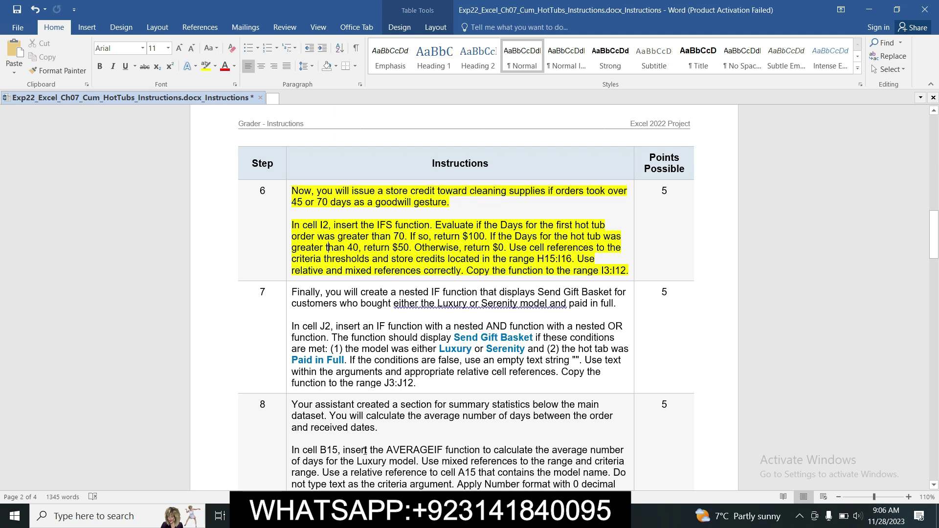
pyautogui.hotkey('alt', 'Tab')
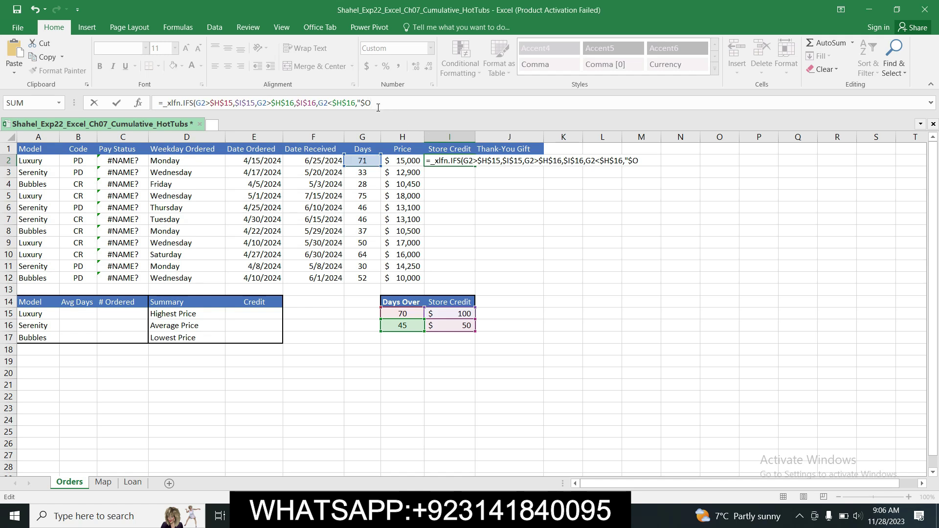
pyautogui.press('BackSpace')
pyautogui.write('0')
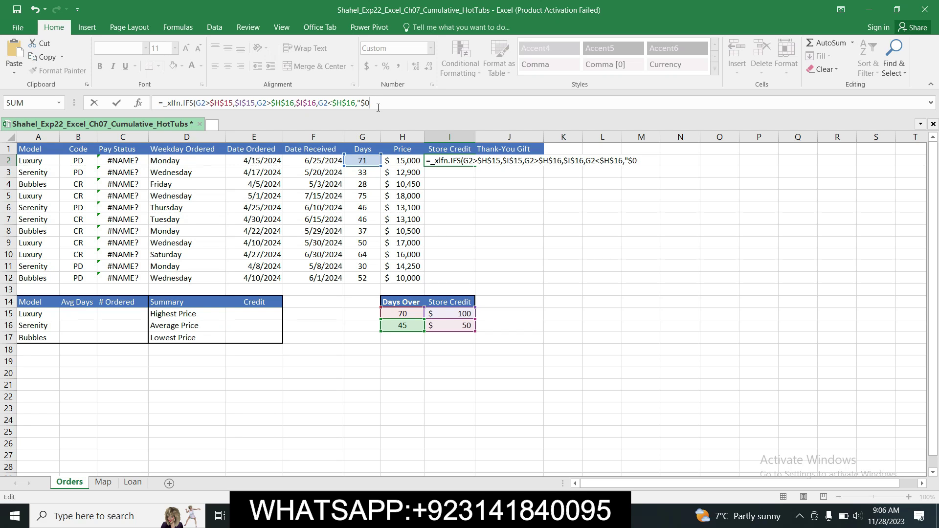
pyautogui.write('"')
pyautogui.press('Return')
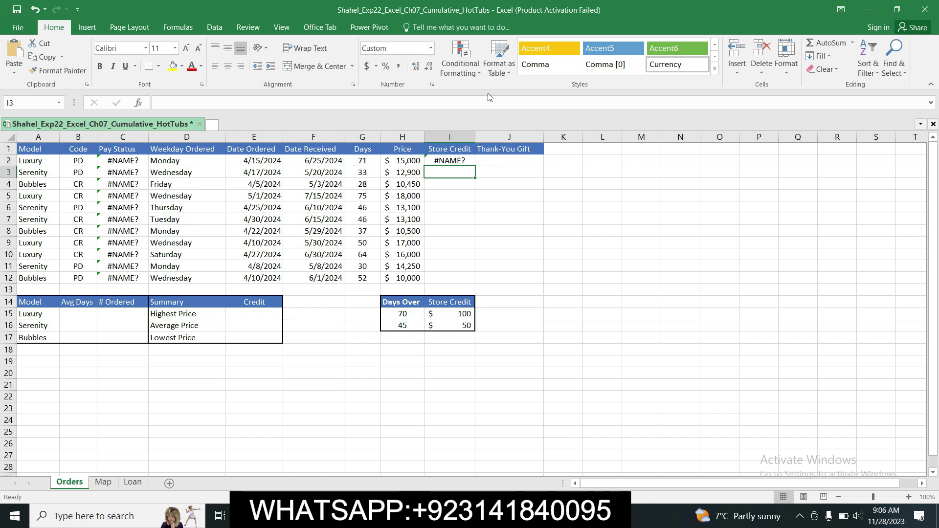
# Check the target range at the end of step 6 in Word, and copy the IFS formula from I2 to I3:I12 in Excel
pyautogui.click(450, 162)
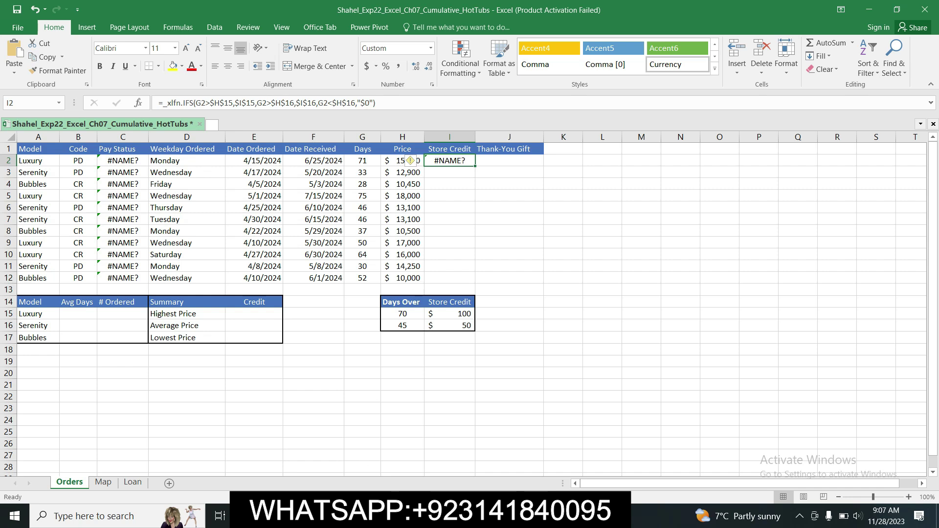
pyautogui.hotkey('alt', 'Tab')
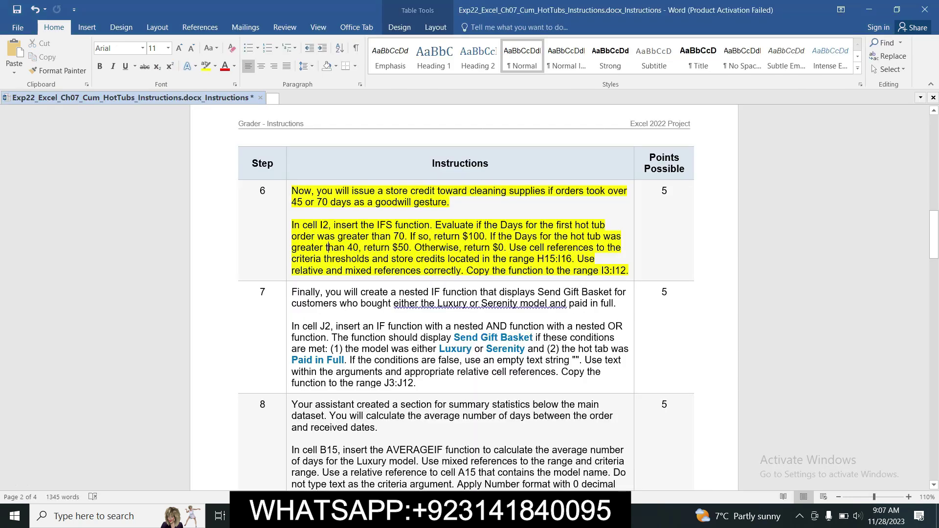
pyautogui.click(468, 271)
pyautogui.moveTo(576, 270); pyautogui.dragTo(618, 270)
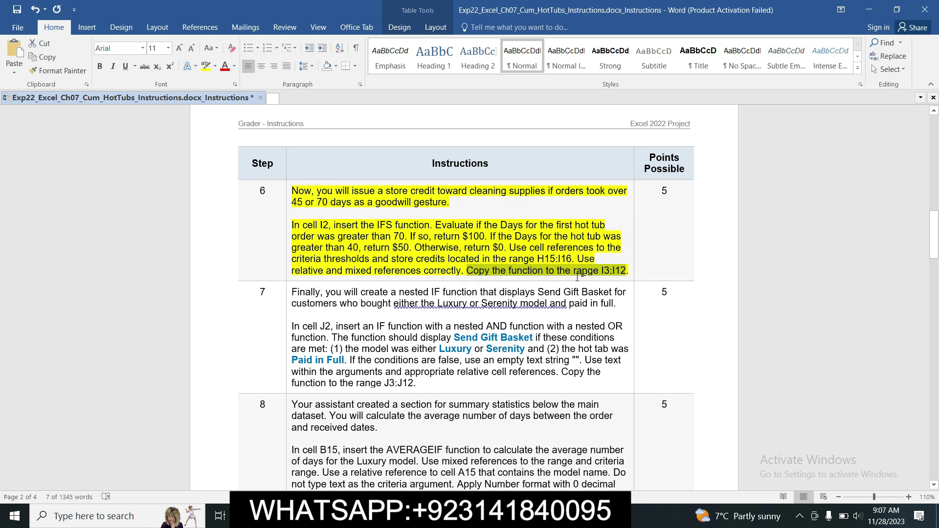
pyautogui.hotkey('alt', 'Tab')
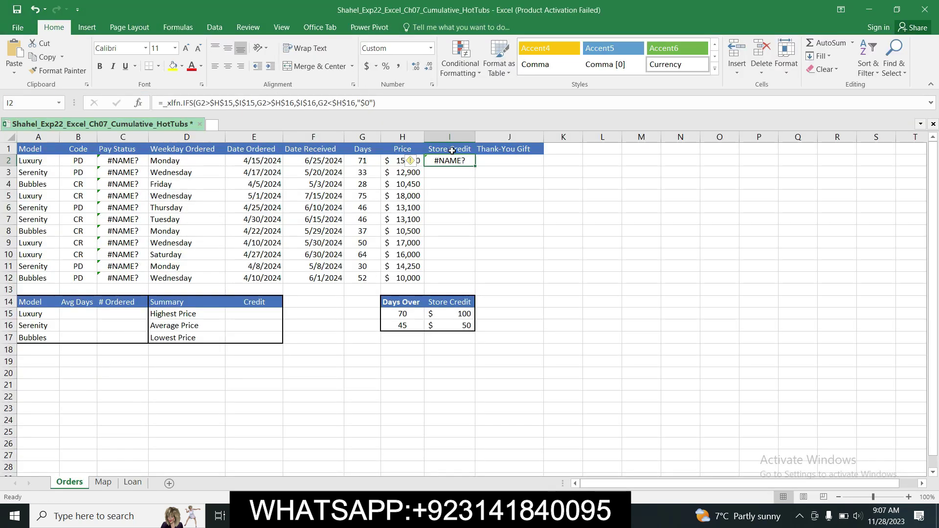
pyautogui.moveTo(474, 167); pyautogui.dragTo(474, 282)
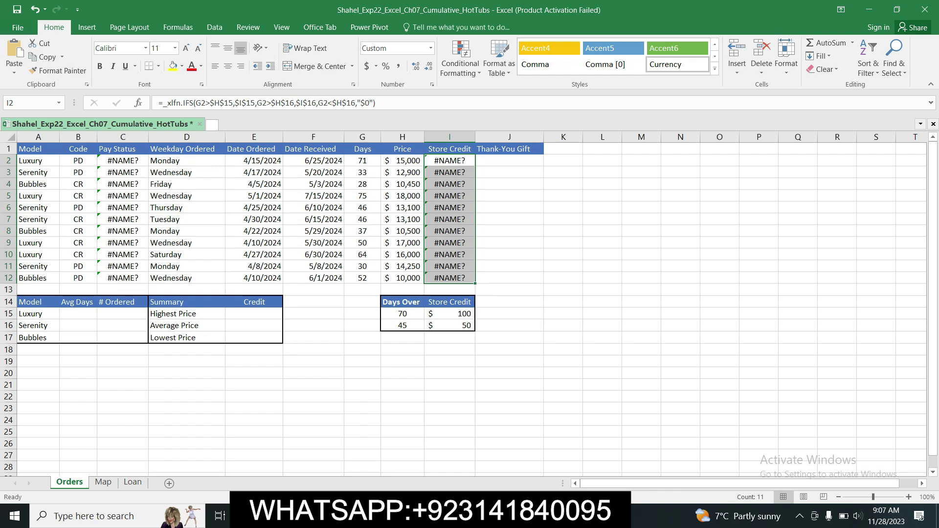
# Switch to the Word instructions and clear the yellow highlight from the step 6 text
pyautogui.hotkey('alt', 'Tab')
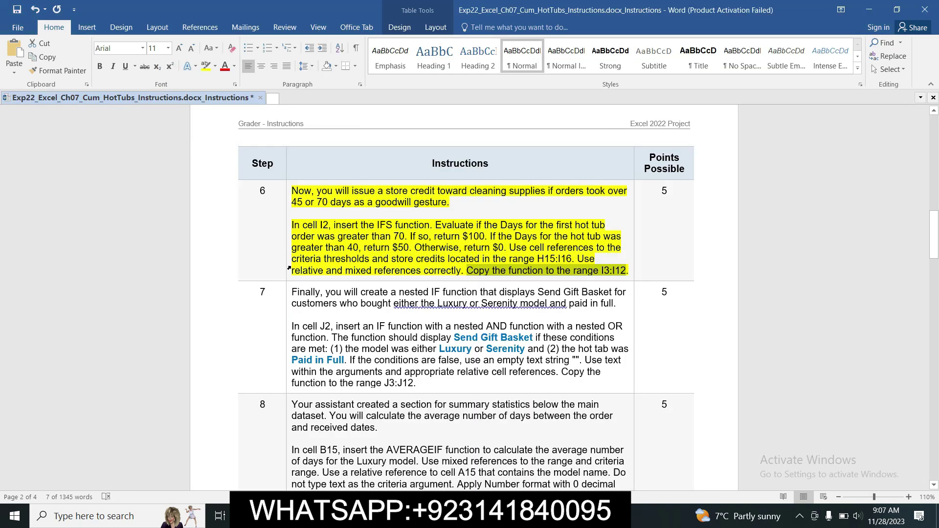
pyautogui.click(288, 190)
pyautogui.click(336, 171)
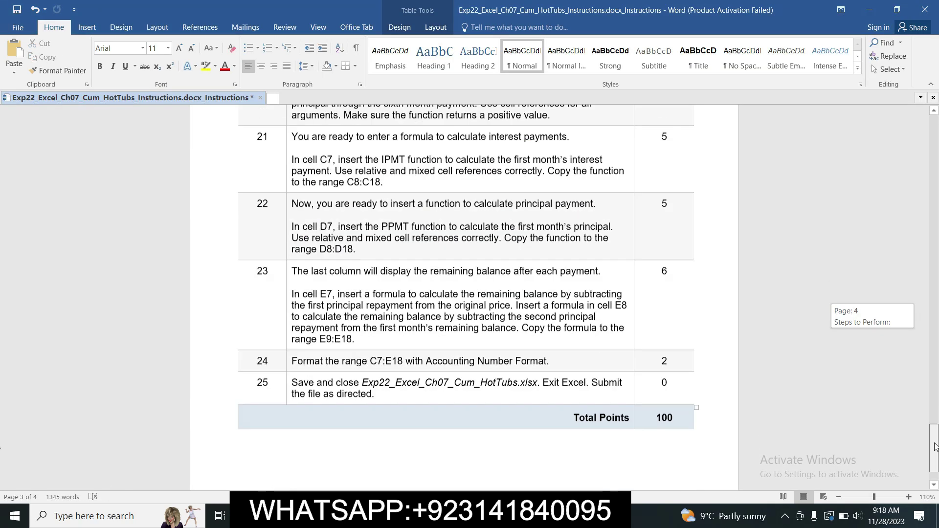